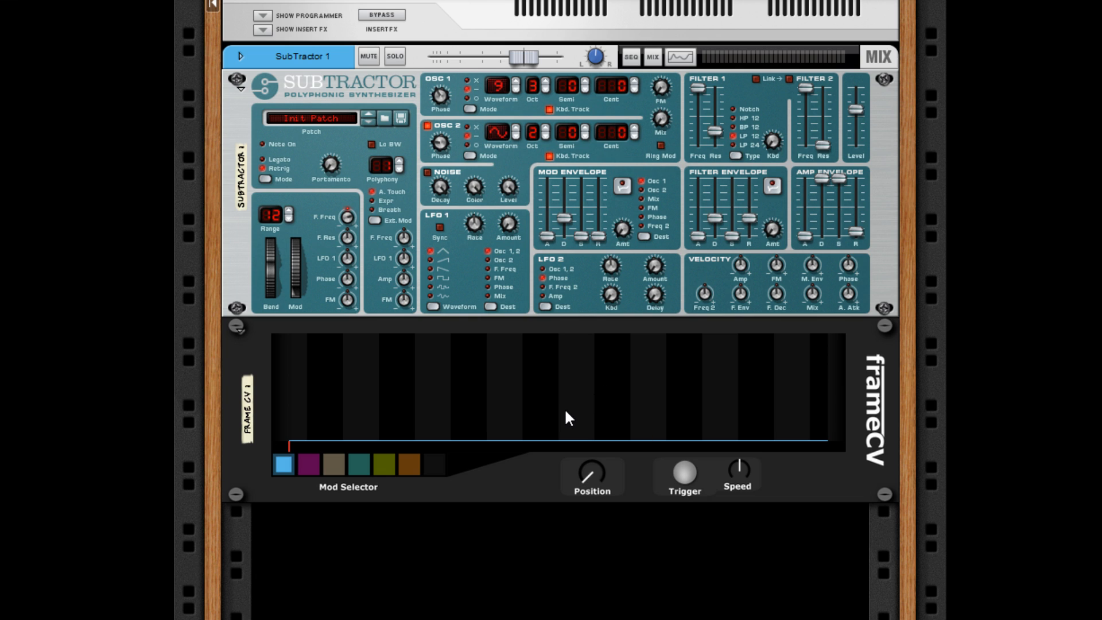
# - Add four frames to frameCV's blue lane, alternating low and high values from the third column to near the end
pyautogui.moveTo(575, 429)
pyautogui.mouseDown()
pyautogui.moveTo(577, 339)
pyautogui.moveTo(577, 419)
pyautogui.moveTo(573, 353)
pyautogui.mouseUp()
pyautogui.click(437, 430)
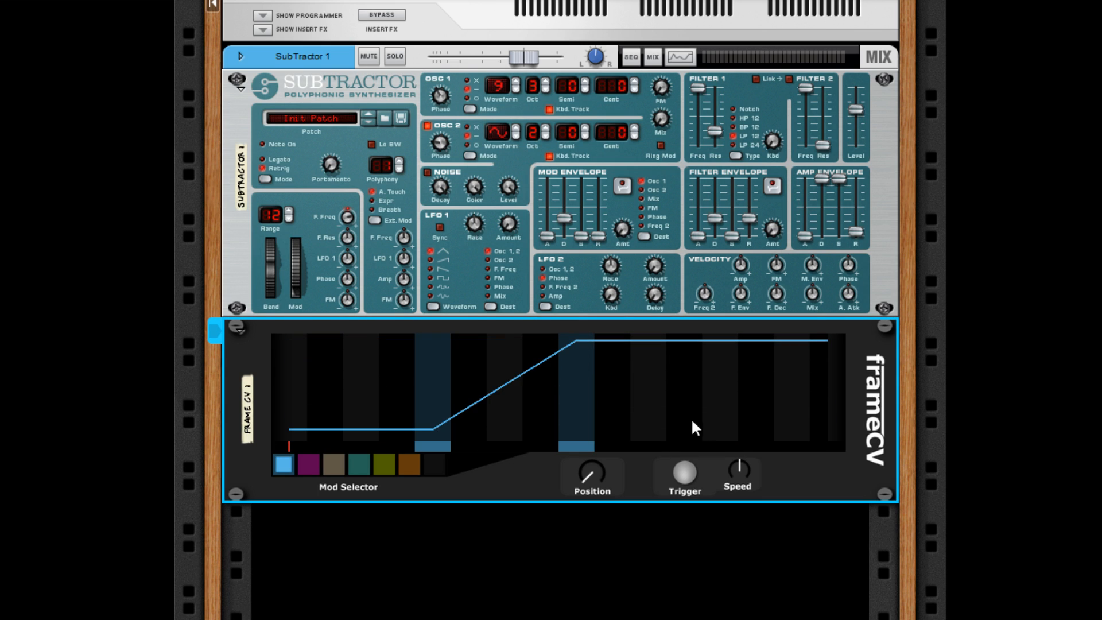
pyautogui.click(720, 429)
pyautogui.click(779, 344)
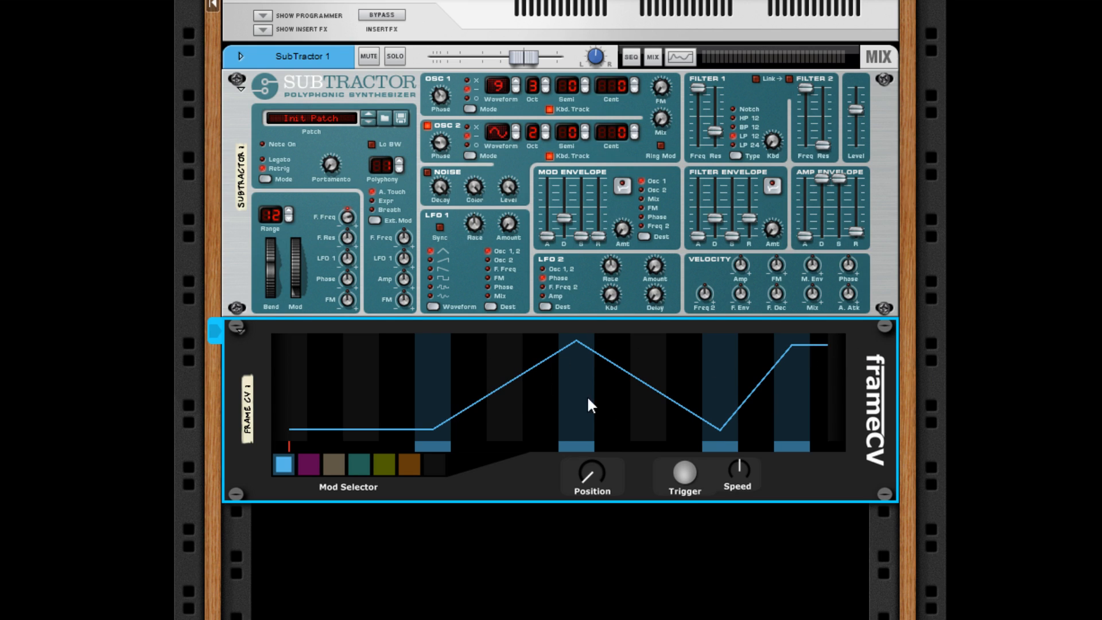
# - Remove all four frames from frameCV's blue lane
pyautogui.click(725, 446)
pyautogui.click(575, 446)
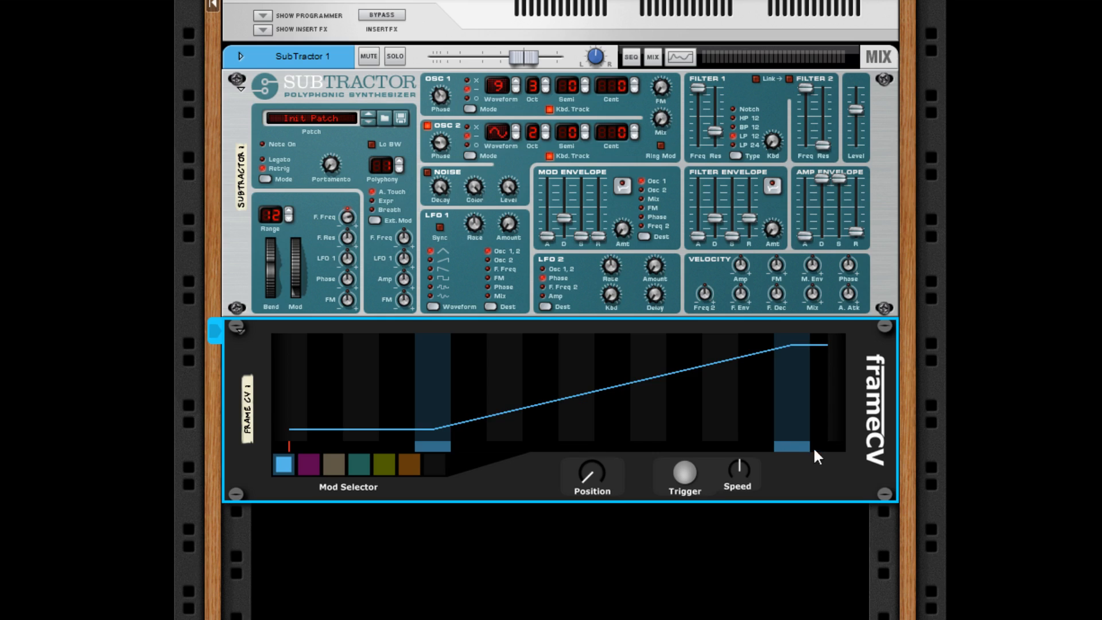
pyautogui.click(795, 447)
pyautogui.click(435, 446)
# - Add a low frame near the start and a high frame near the end of the blue lane, and try bending the segment between them
pyautogui.click(367, 428)
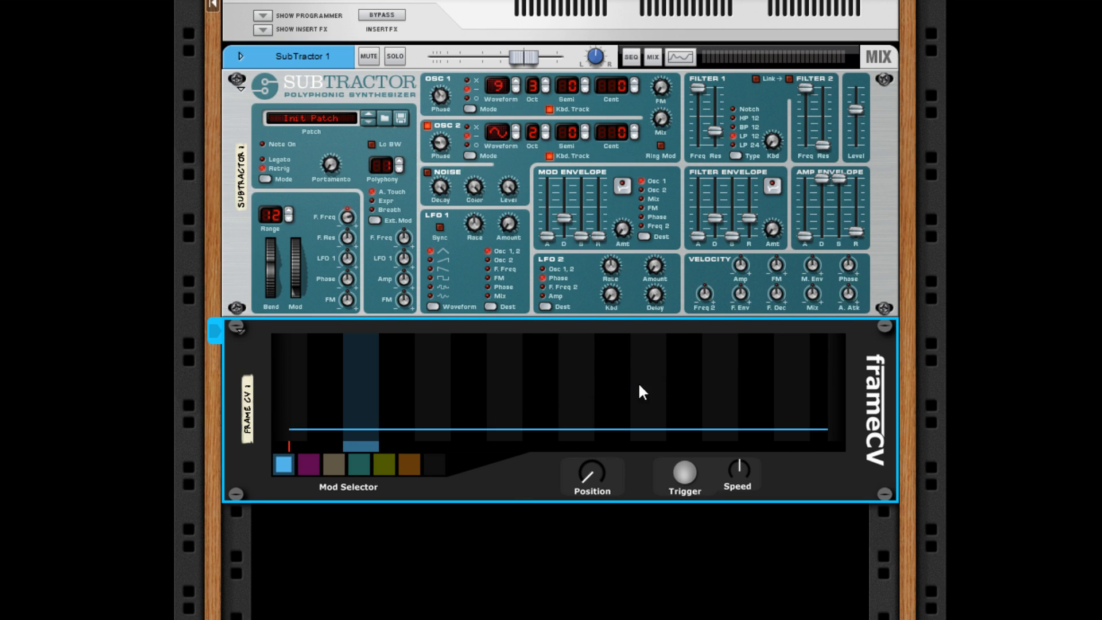
pyautogui.click(720, 340)
pyautogui.moveTo(357, 426); pyautogui.dragTo(362, 429)
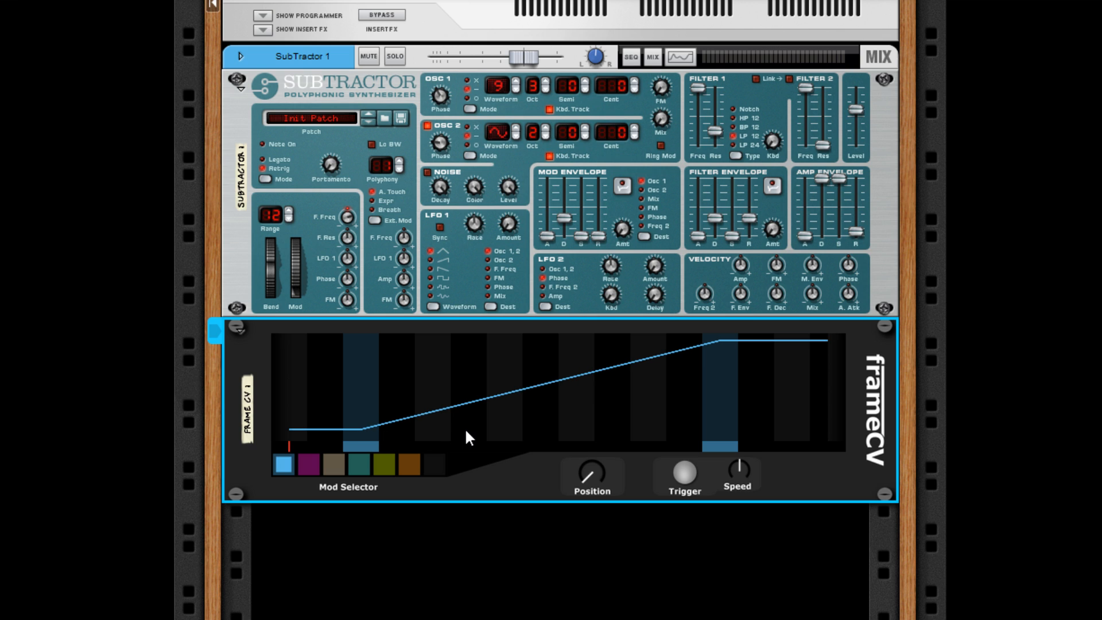
pyautogui.moveTo(467, 428); pyautogui.dragTo(526, 485)
pyautogui.click(758, 610)
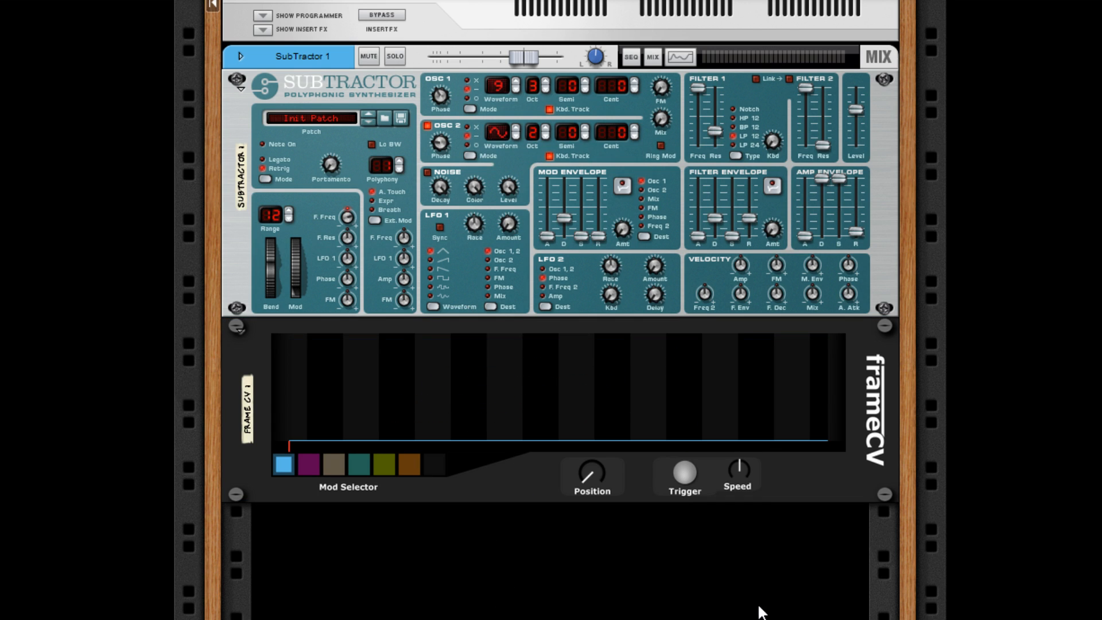
# - Connect frameCV's blue CV output to the SubTractor's Filter 1 Freq modulation input
pyautogui.press('Tab')
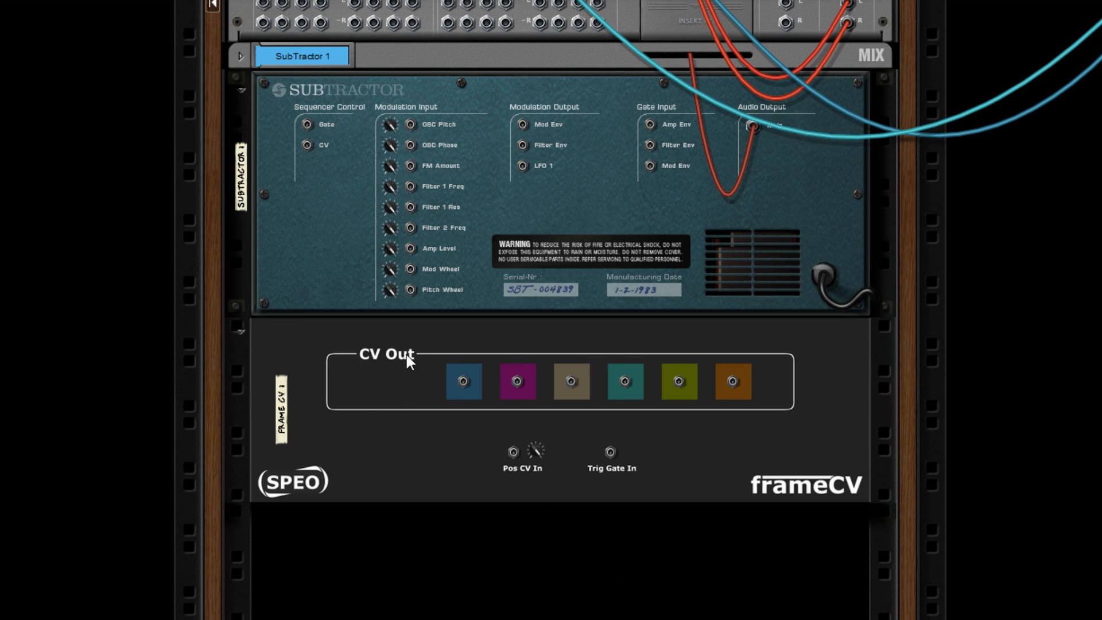
pyautogui.press('Tab')
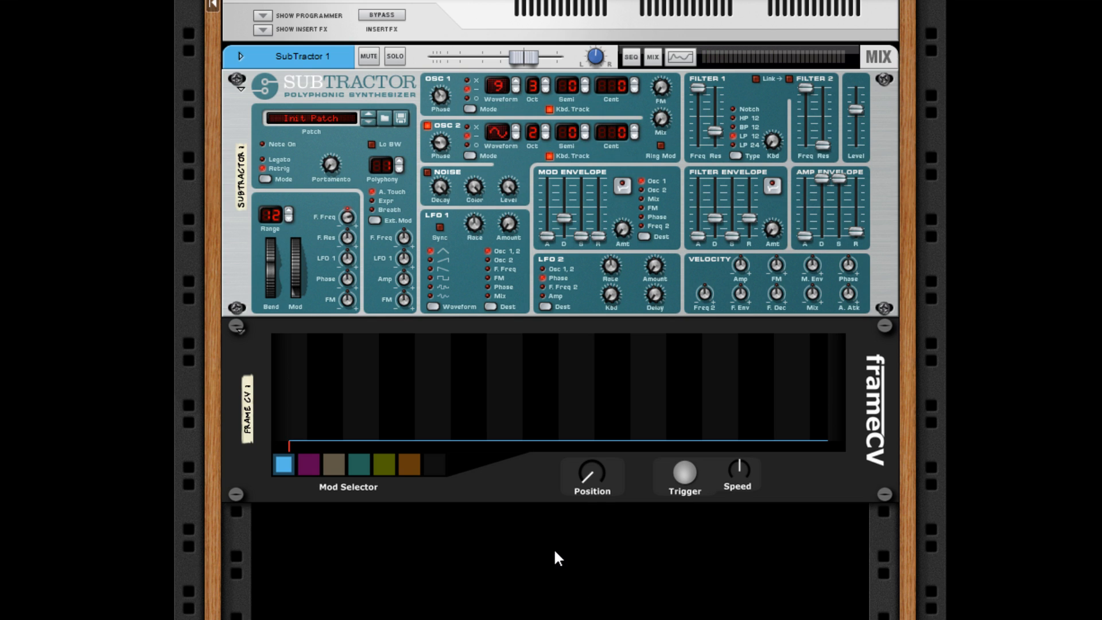
pyautogui.press('Tab')
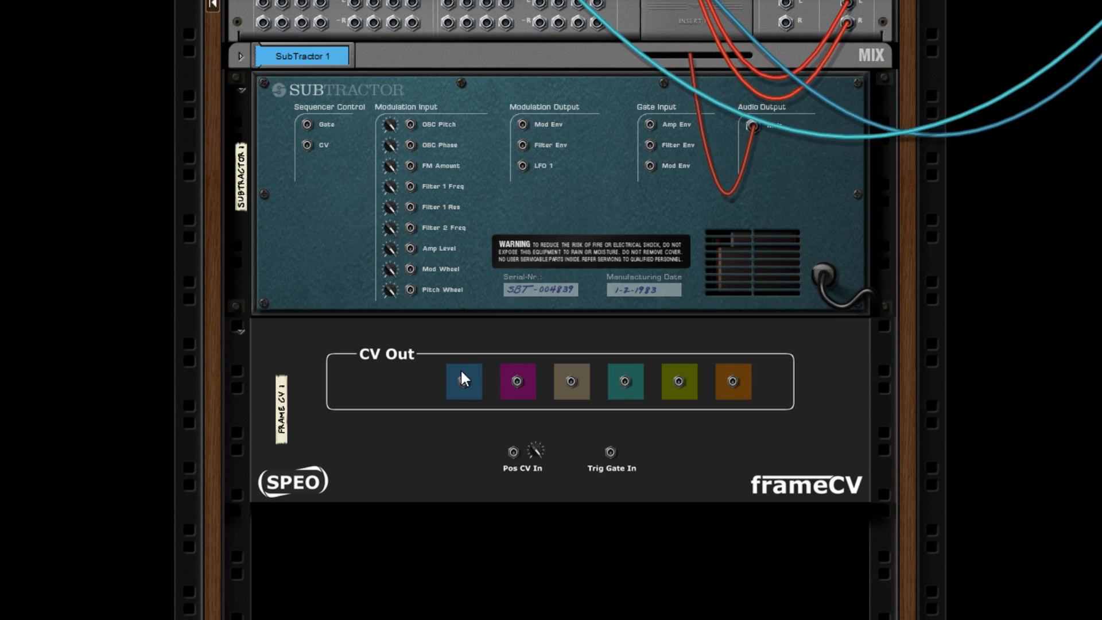
pyautogui.moveTo(464, 381); pyautogui.dragTo(411, 186)
pyautogui.click(489, 568)
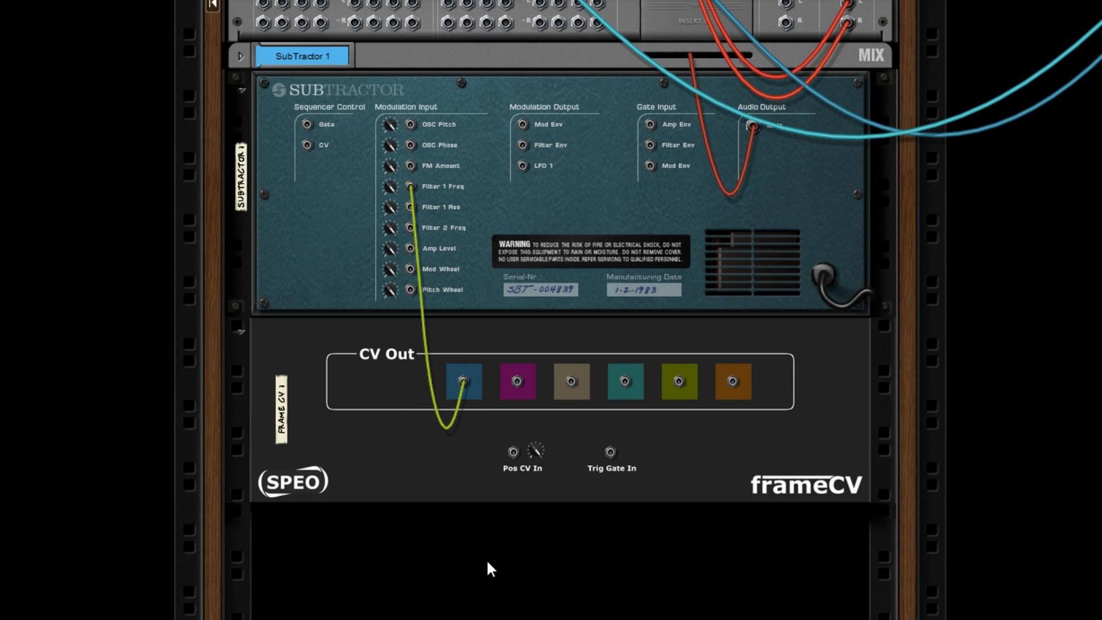
pyautogui.press('Tab')
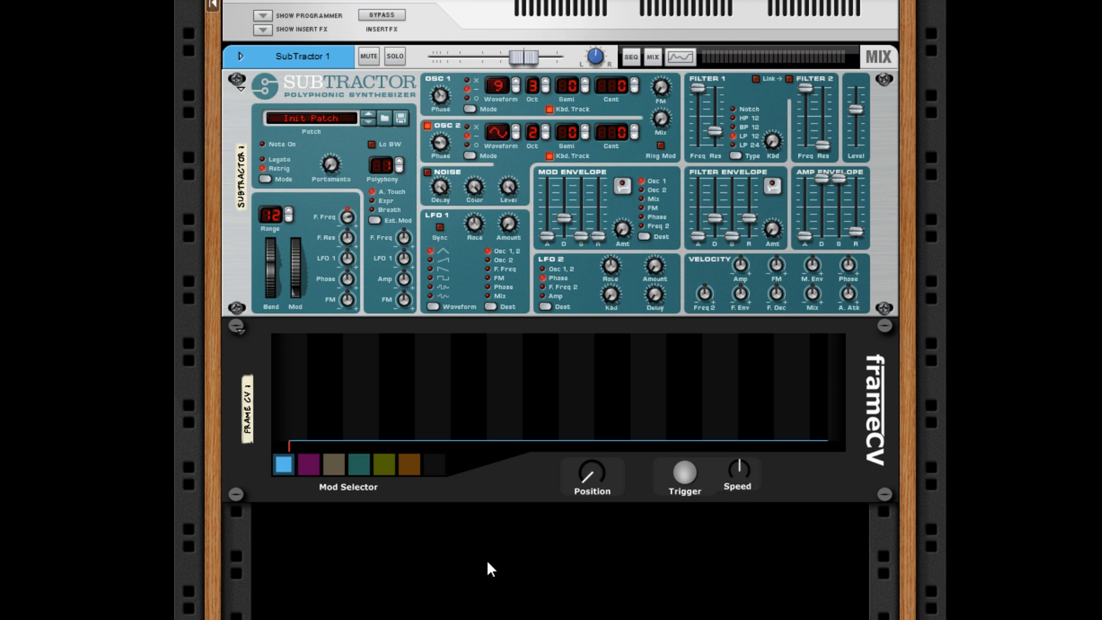
# - Lower the SubTractor's Filter 1 frequency to near the low end of its range
pyautogui.moveTo(697, 87); pyautogui.dragTo(695, 191)
pyautogui.click(1074, 263)
pyautogui.moveTo(695, 83); pyautogui.dragTo(700, 162)
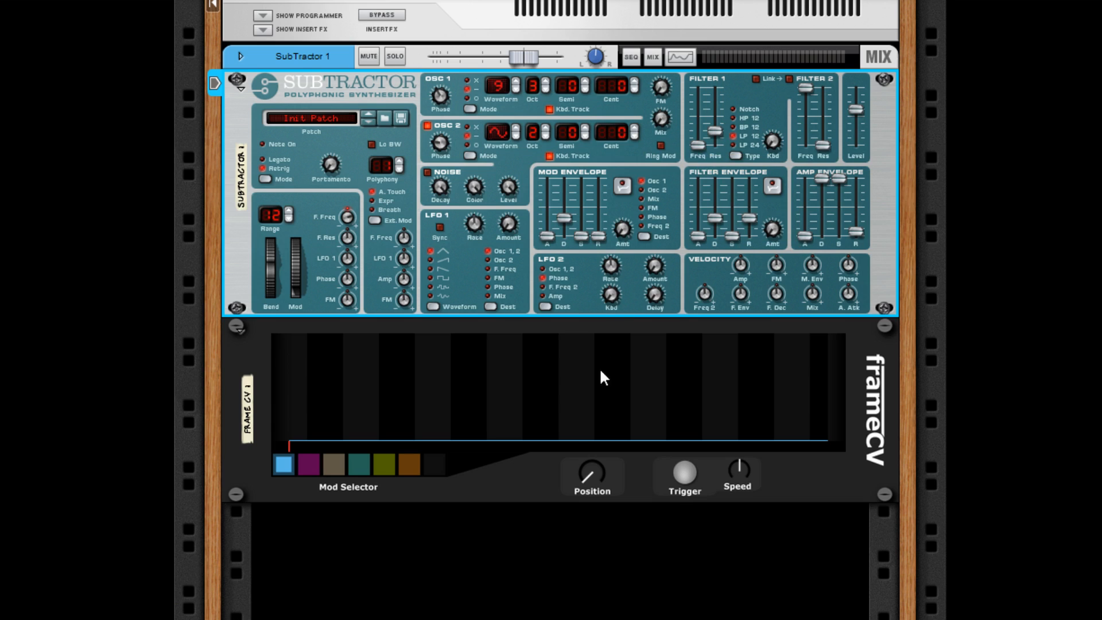
# - Build a rising blue curve with a near-minimum frame at the start and a near-maximum frame before the middle, bowing the segment upward
pyautogui.moveTo(575, 426)
pyautogui.mouseDown()
pyautogui.moveTo(567, 342)
pyautogui.moveTo(573, 425)
pyautogui.mouseUp()
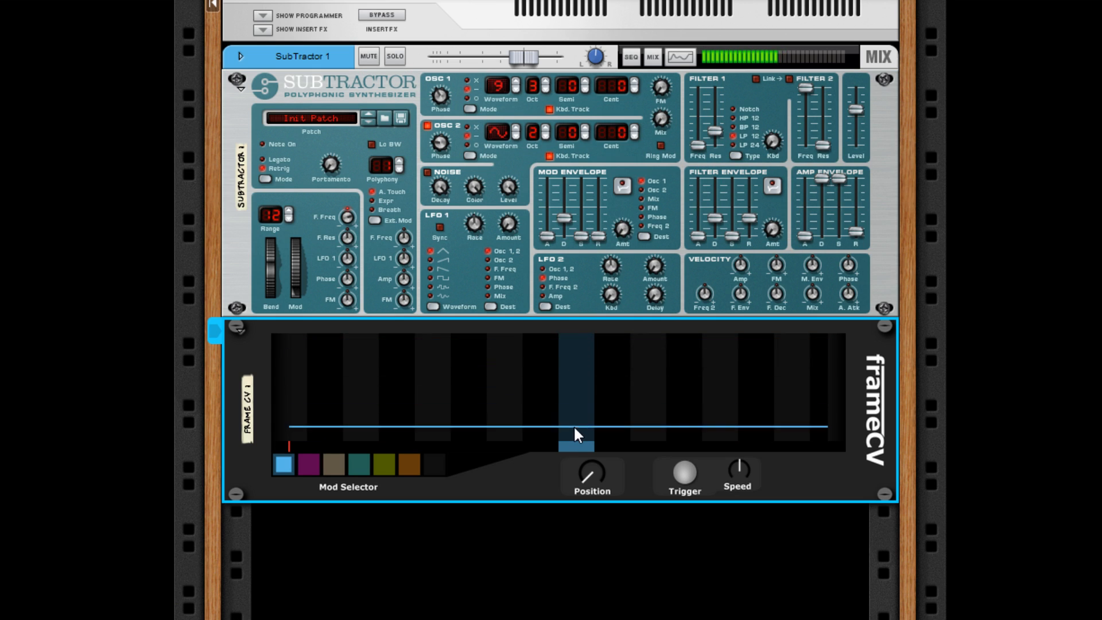
pyautogui.moveTo(293, 391); pyautogui.dragTo(294, 446)
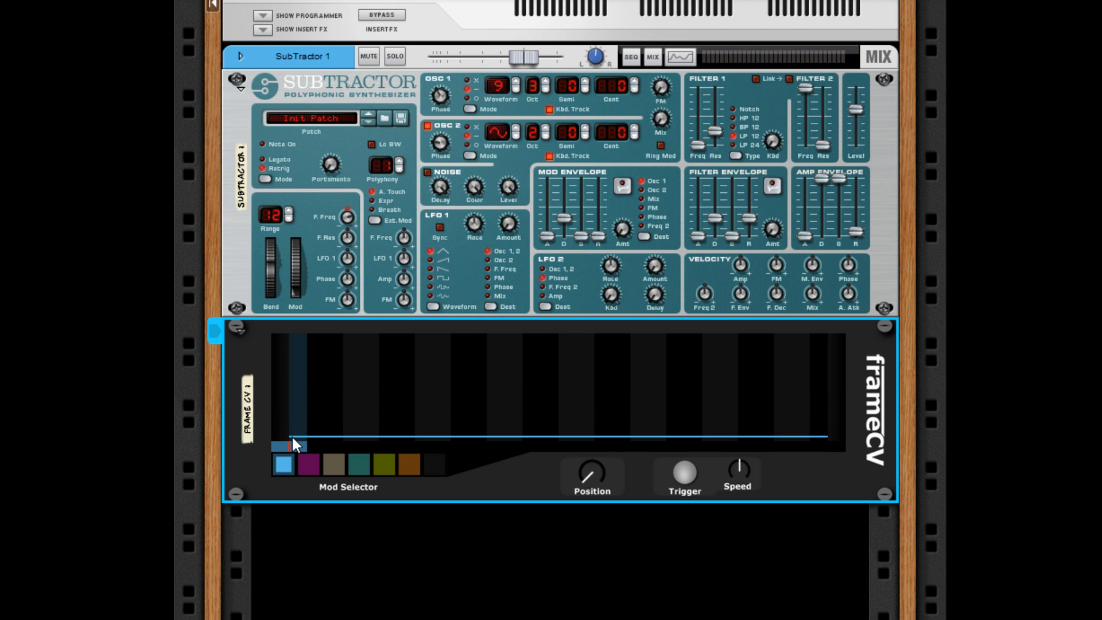
pyautogui.moveTo(511, 409); pyautogui.dragTo(507, 339)
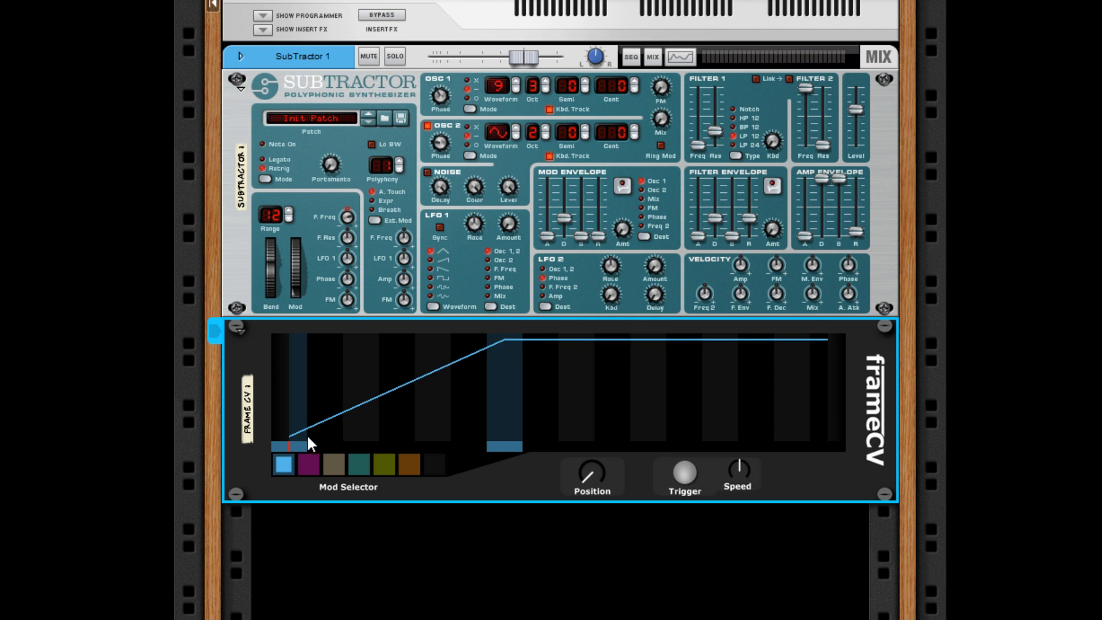
pyautogui.moveTo(306, 434); pyautogui.dragTo(383, 373)
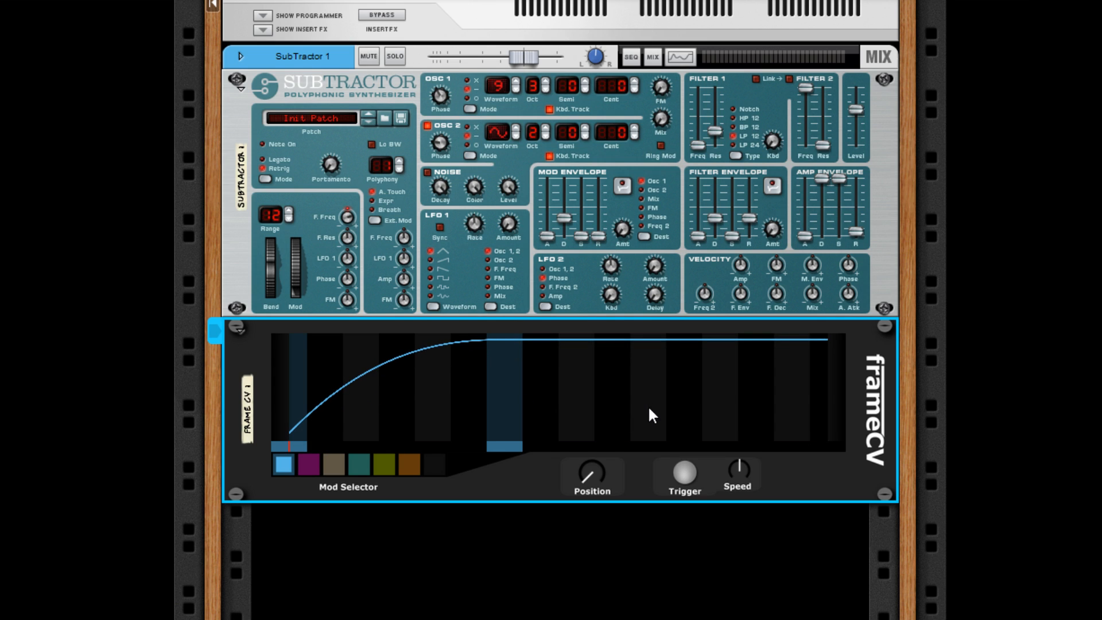
# - Extend the blue curve with a mid-level dip, a second high peak and a lower end frame, bending the segments between them
pyautogui.moveTo(649, 407); pyautogui.dragTo(566, 453)
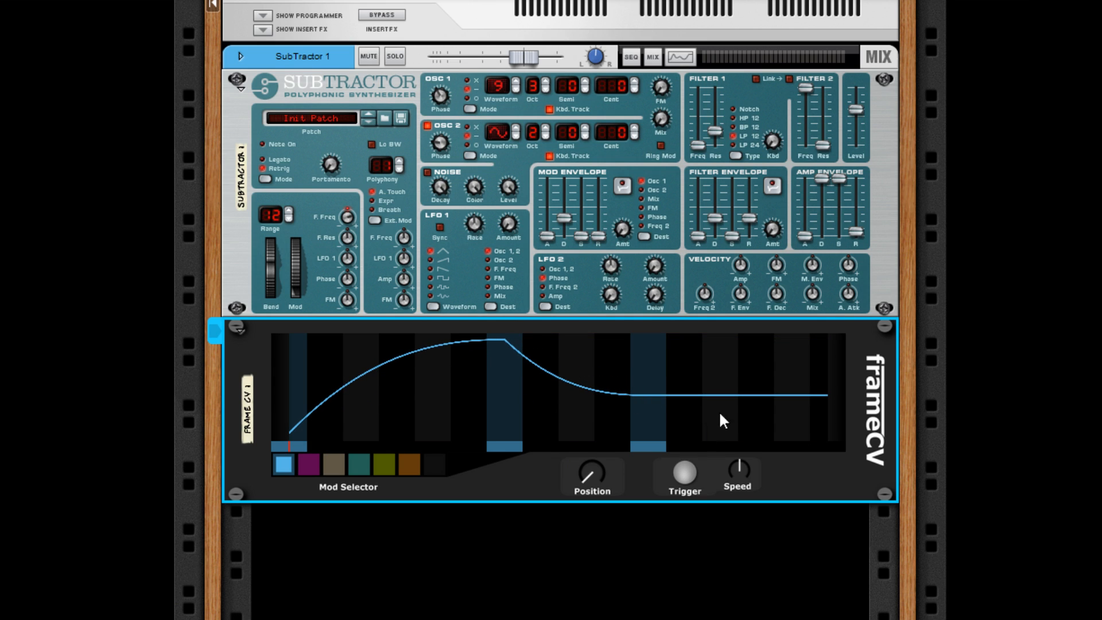
pyautogui.click(754, 343)
pyautogui.moveTo(692, 358); pyautogui.dragTo(676, 316)
pyautogui.click(824, 397)
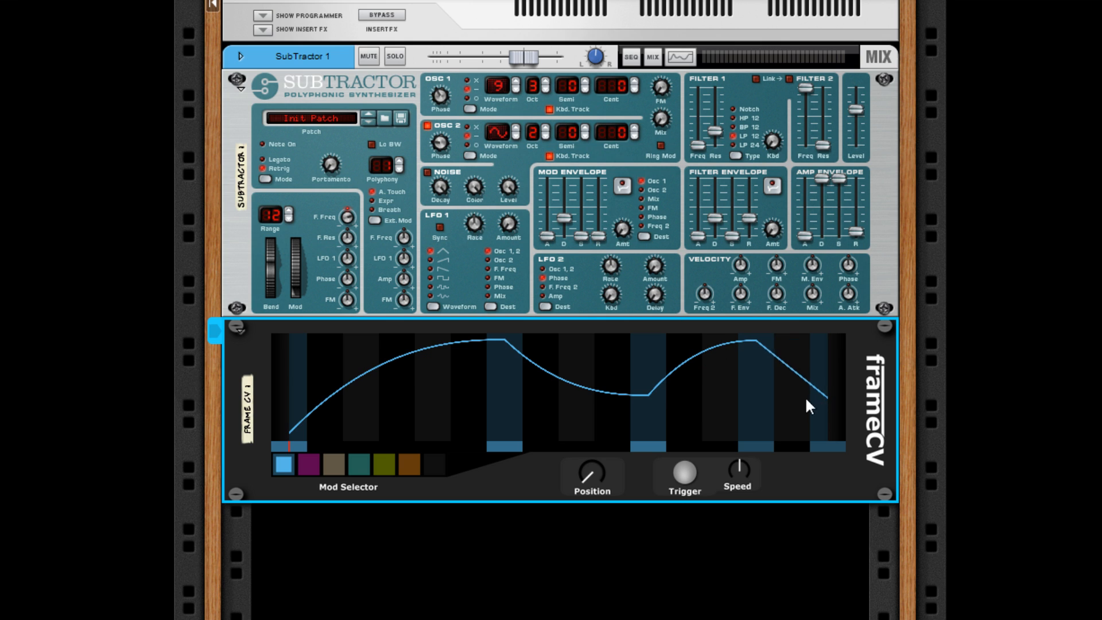
pyautogui.moveTo(805, 396); pyautogui.dragTo(785, 340)
pyautogui.moveTo(822, 398); pyautogui.dragTo(822, 410)
pyautogui.click(976, 405)
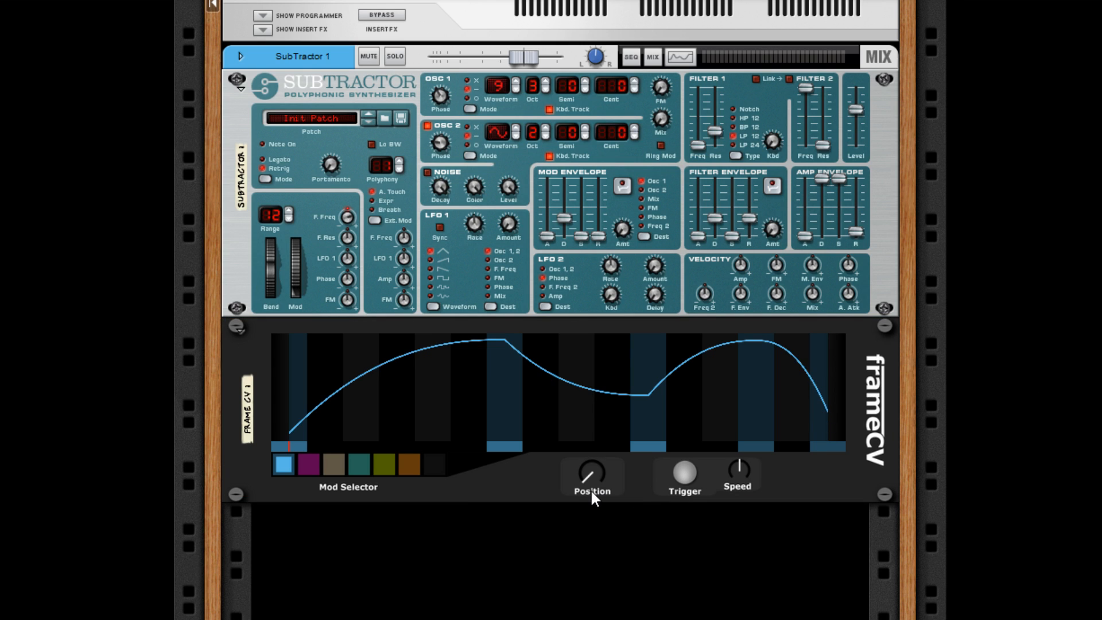
# - Deepen the dip between the blue curve's two peaks, sweeping frameCV's Position before and after to audition it
pyautogui.moveTo(591, 489)
pyautogui.mouseDown()
pyautogui.moveTo(585, 425)
pyautogui.moveTo(577, 483)
pyautogui.moveTo(587, 421)
pyautogui.moveTo(585, 446)
pyautogui.moveTo(624, 446)
pyautogui.mouseUp()
pyautogui.moveTo(645, 396); pyautogui.dragTo(642, 422)
pyautogui.click(614, 529)
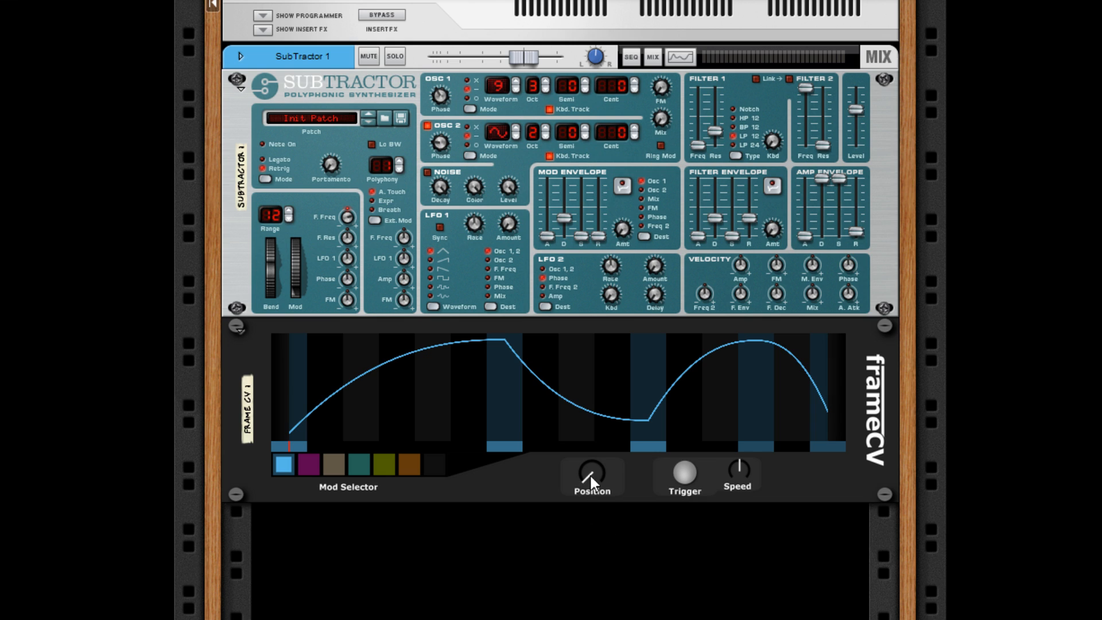
pyautogui.moveTo(584, 490)
pyautogui.mouseDown()
pyautogui.moveTo(607, 425)
pyautogui.moveTo(602, 536)
pyautogui.mouseUp()
pyautogui.click(602, 536)
# - Connect frameCV's magenta CV output to the SubTractor's FM Amount input and set that input's modulation amount to 4
pyautogui.press('Tab')
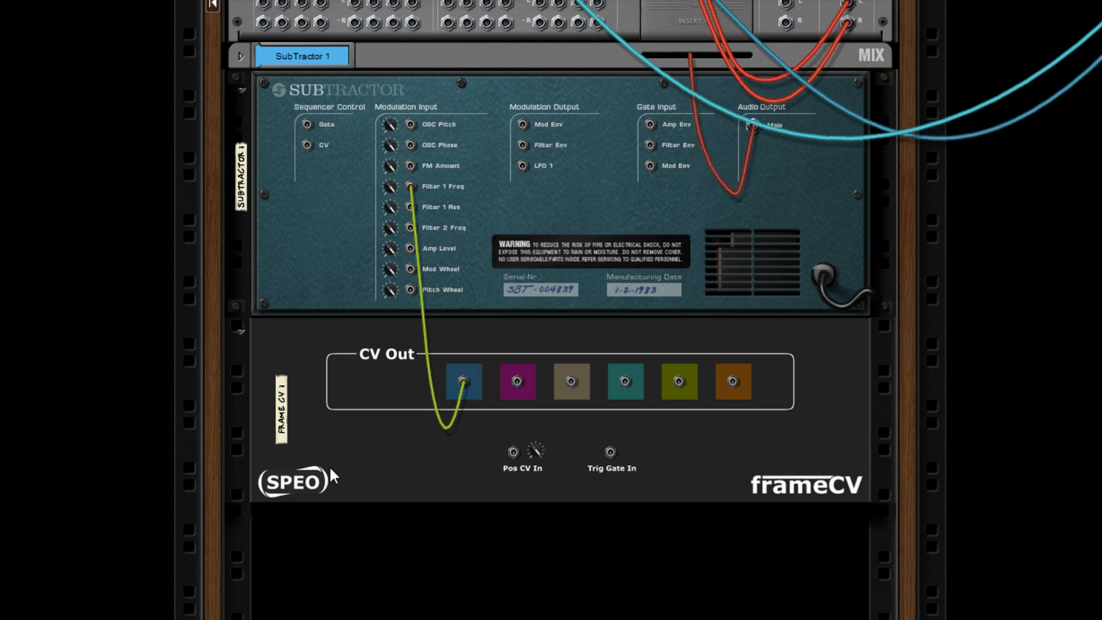
pyautogui.moveTo(517, 381); pyautogui.dragTo(411, 165)
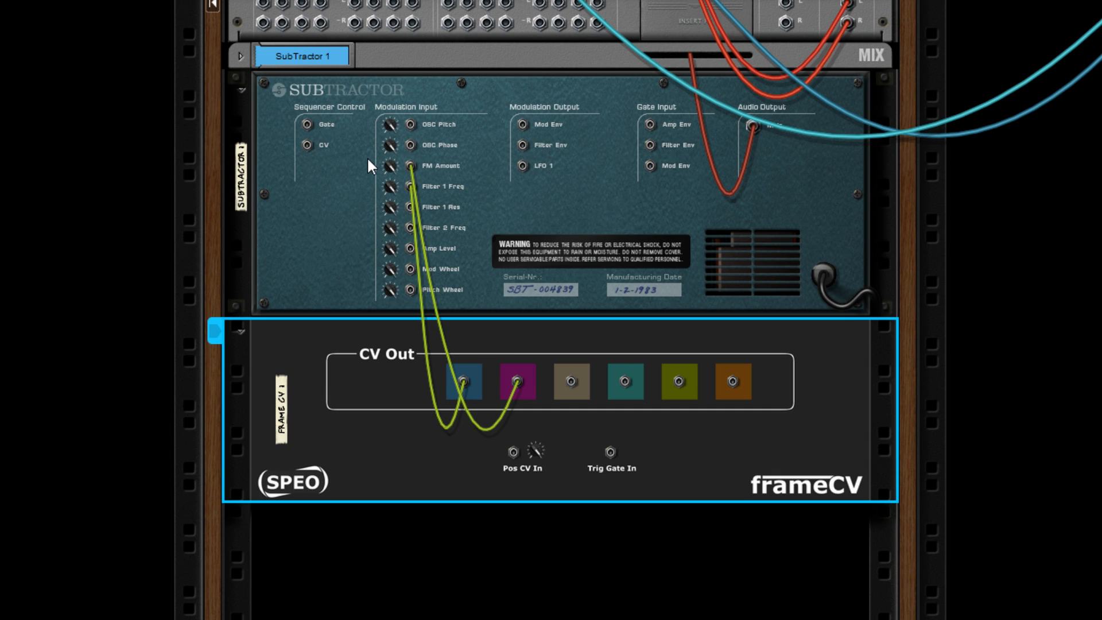
pyautogui.moveTo(391, 164); pyautogui.dragTo(398, 218)
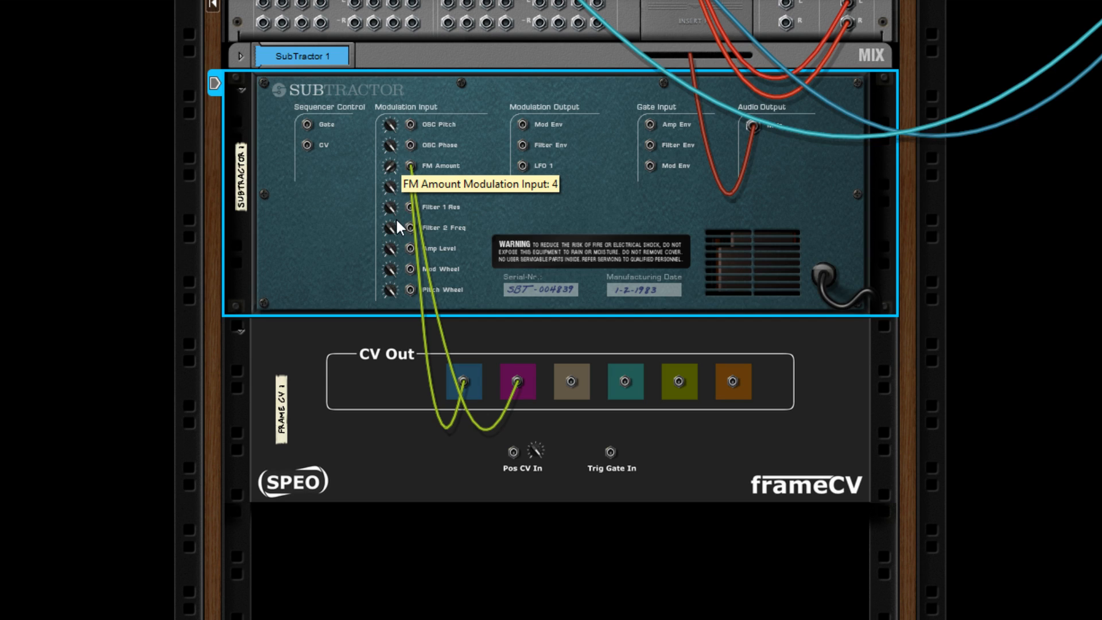
pyautogui.press('Tab')
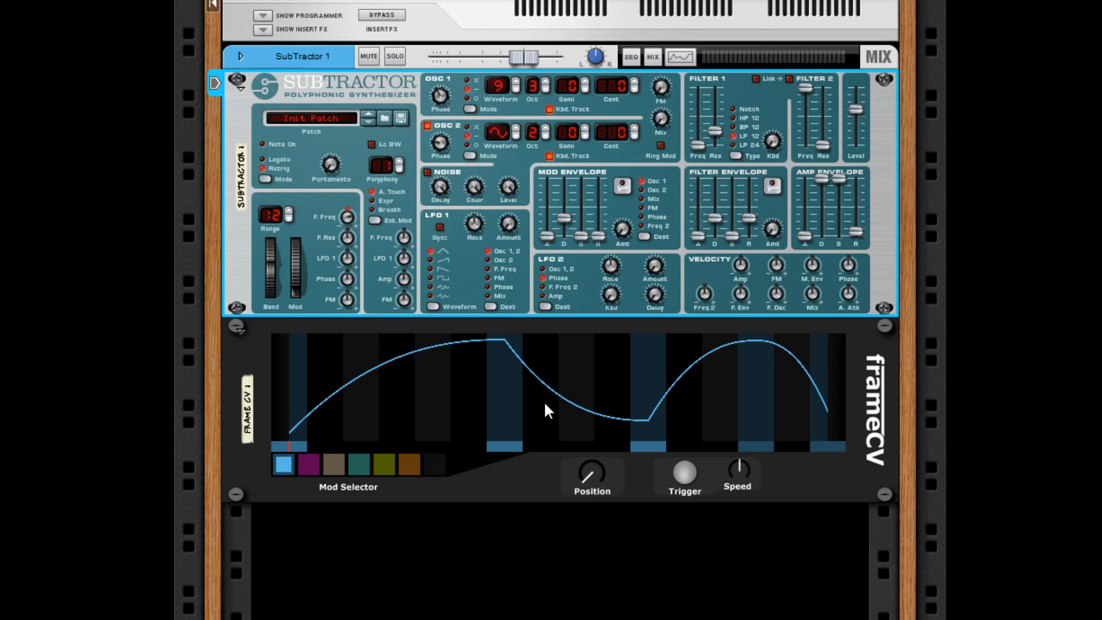
# - Shape the magenta lane as a straight ramp from minimum at the start to about mid-level at the end, and audition it with Position
pyautogui.click(306, 464)
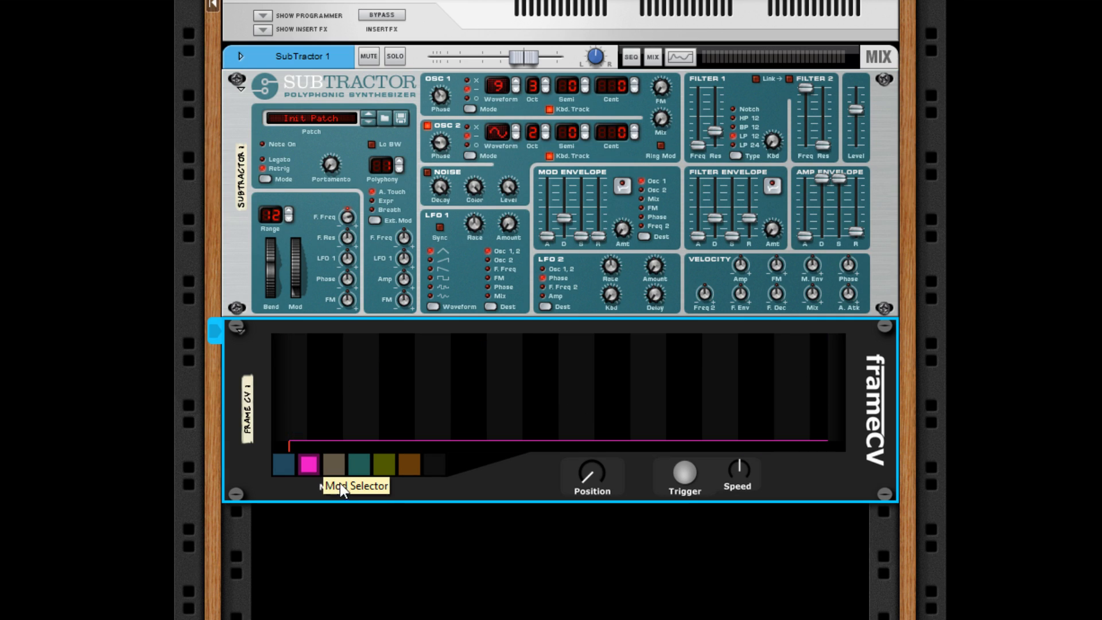
pyautogui.moveTo(821, 410); pyautogui.dragTo(823, 381)
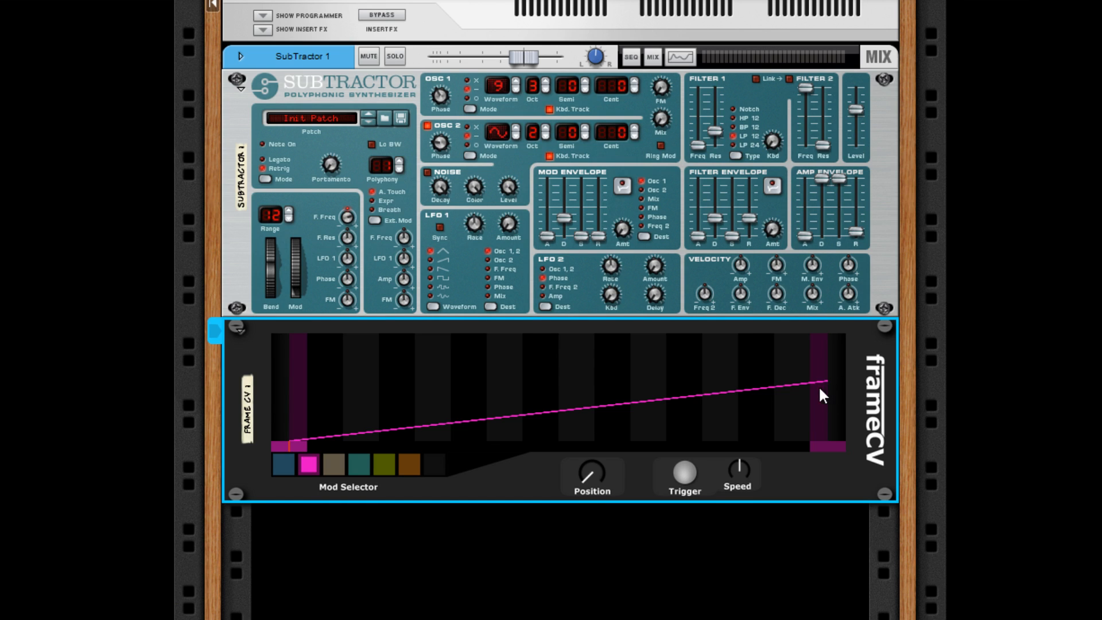
pyautogui.moveTo(587, 478)
pyautogui.mouseDown()
pyautogui.moveTo(578, 419)
pyautogui.moveTo(580, 482)
pyautogui.mouseUp()
pyautogui.click(436, 525)
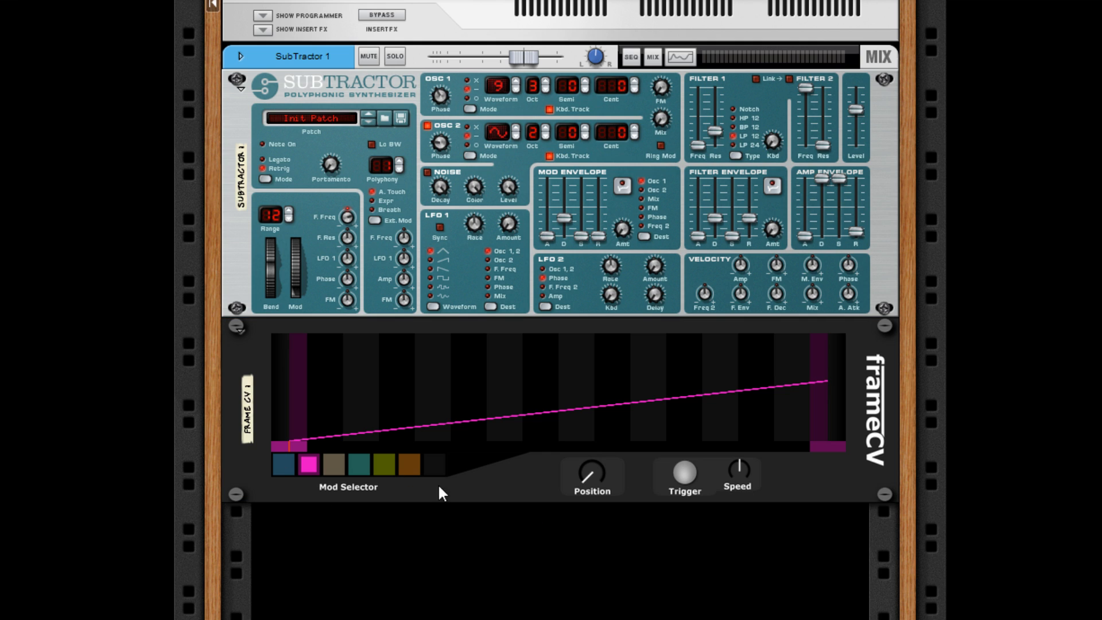
# - Display all modulation lanes together while sweeping frameCV's Position, and return to the blue lane
pyautogui.click(439, 465)
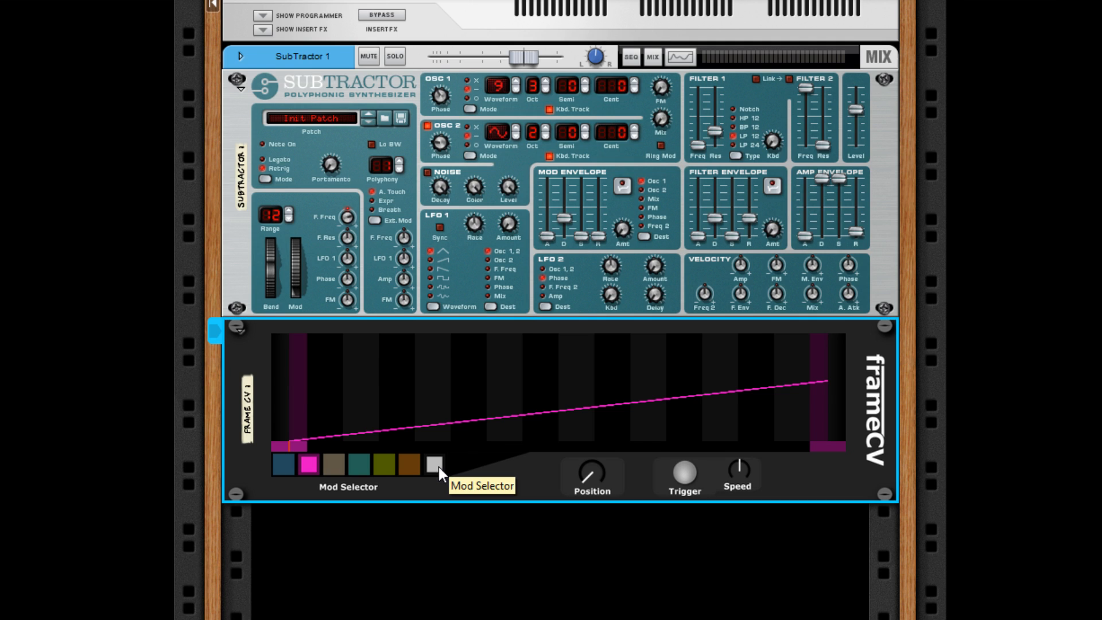
pyautogui.click(467, 534)
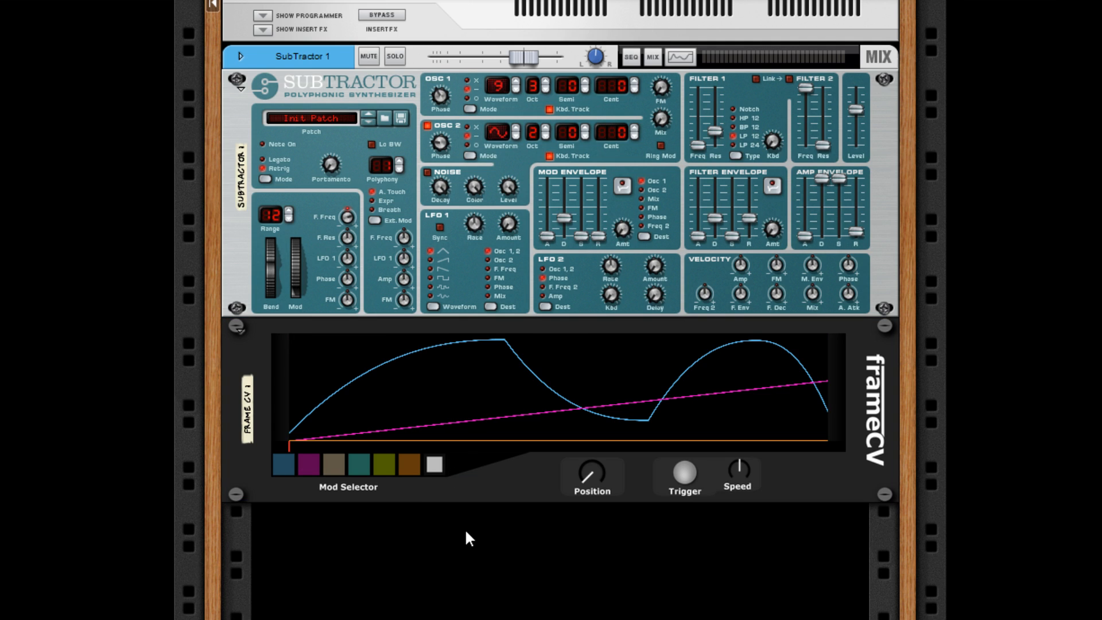
pyautogui.click(429, 470)
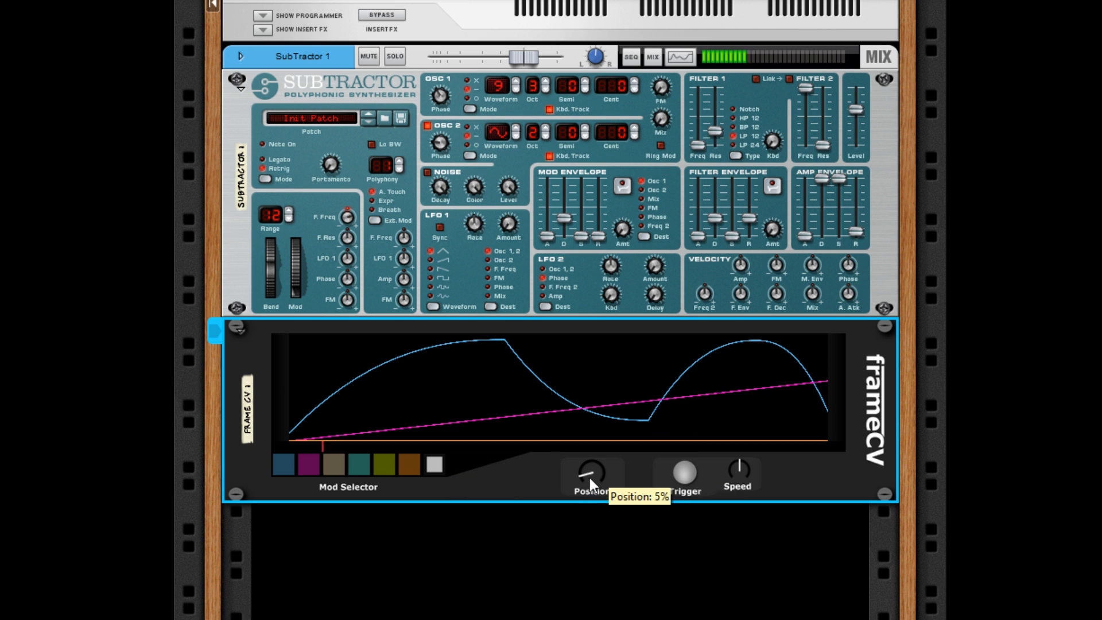
pyautogui.moveTo(590, 478)
pyautogui.mouseDown()
pyautogui.moveTo(590, 436)
pyautogui.moveTo(591, 485)
pyautogui.mouseUp()
pyautogui.click(286, 459)
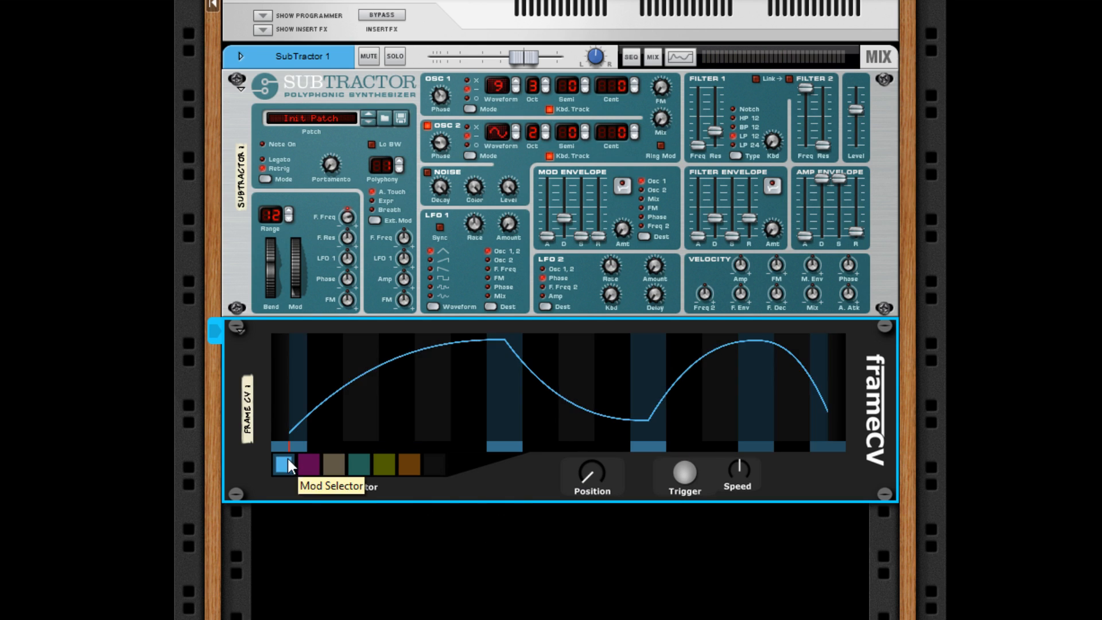
pyautogui.click(375, 540)
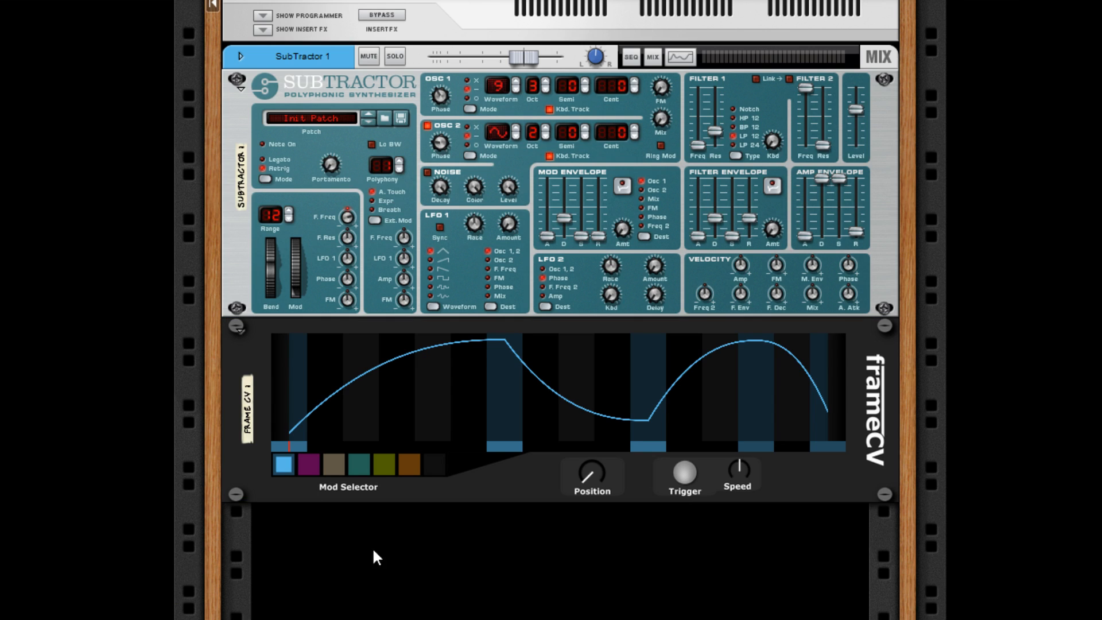
# - Insert a Formant Filter after the SubTractor and connect frameCV's beige CV output to the filter's X input
pyautogui.click(230, 248)
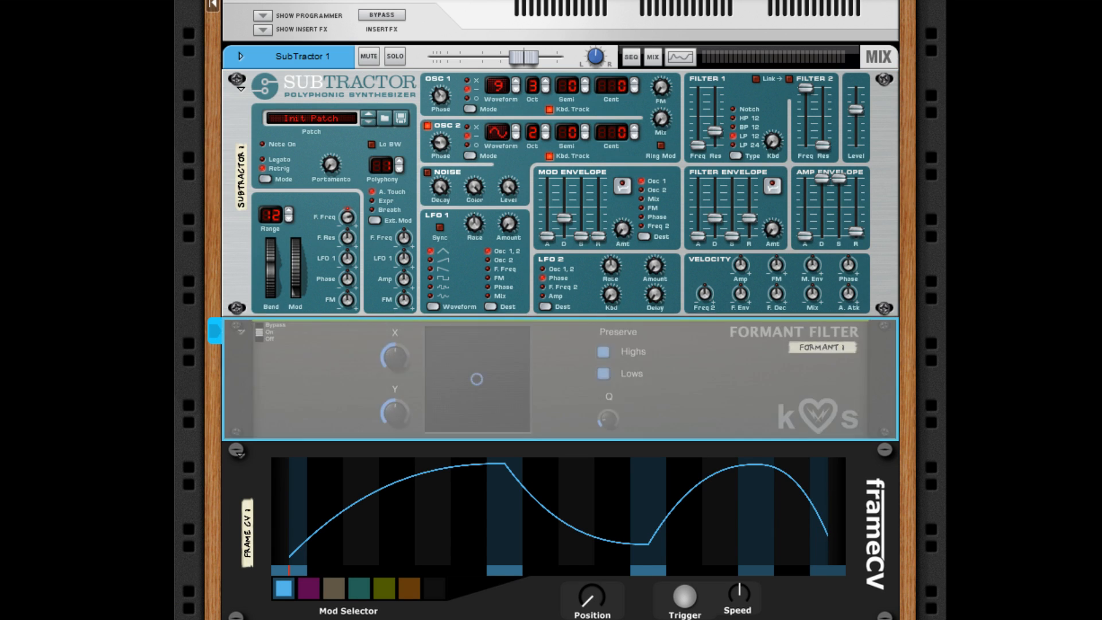
pyautogui.click(1058, 545)
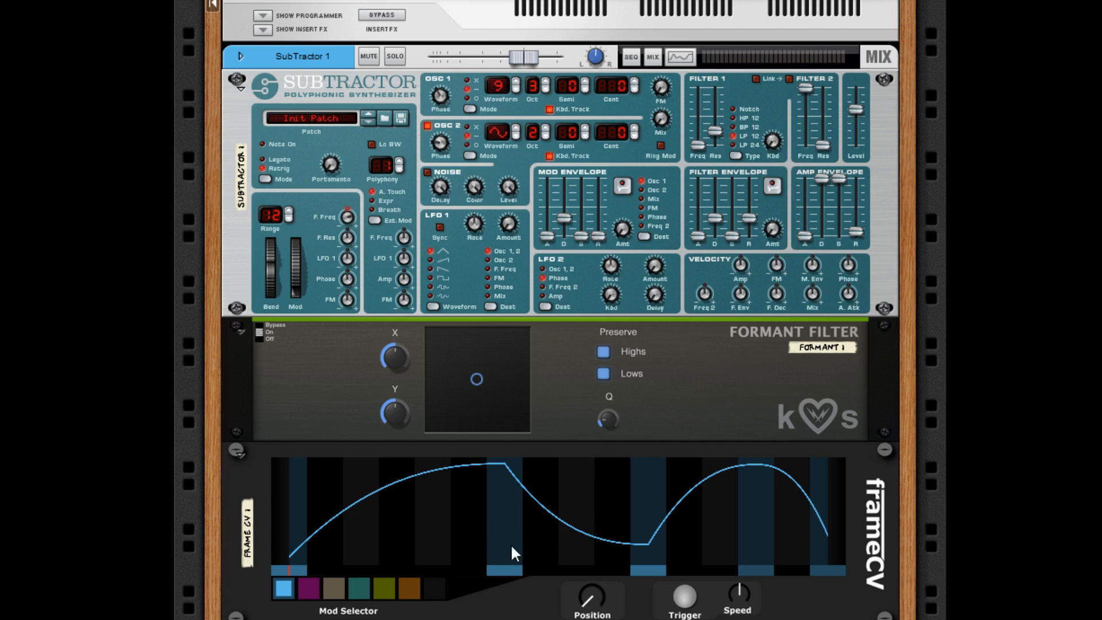
pyautogui.press('Tab')
pyautogui.moveTo(571, 505); pyautogui.dragTo(459, 368)
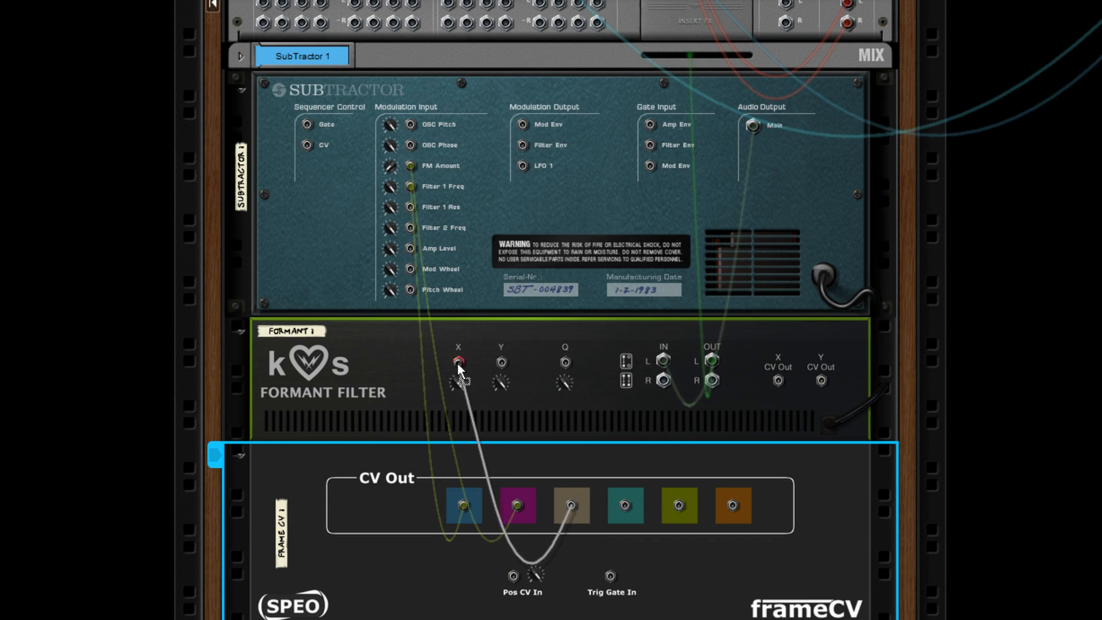
# - Connect frameCV's teal CV output to the Formant Filter's Y input and set the filter's X and Y to minimum
pyautogui.moveTo(625, 505); pyautogui.dragTo(500, 362)
pyautogui.press('Tab')
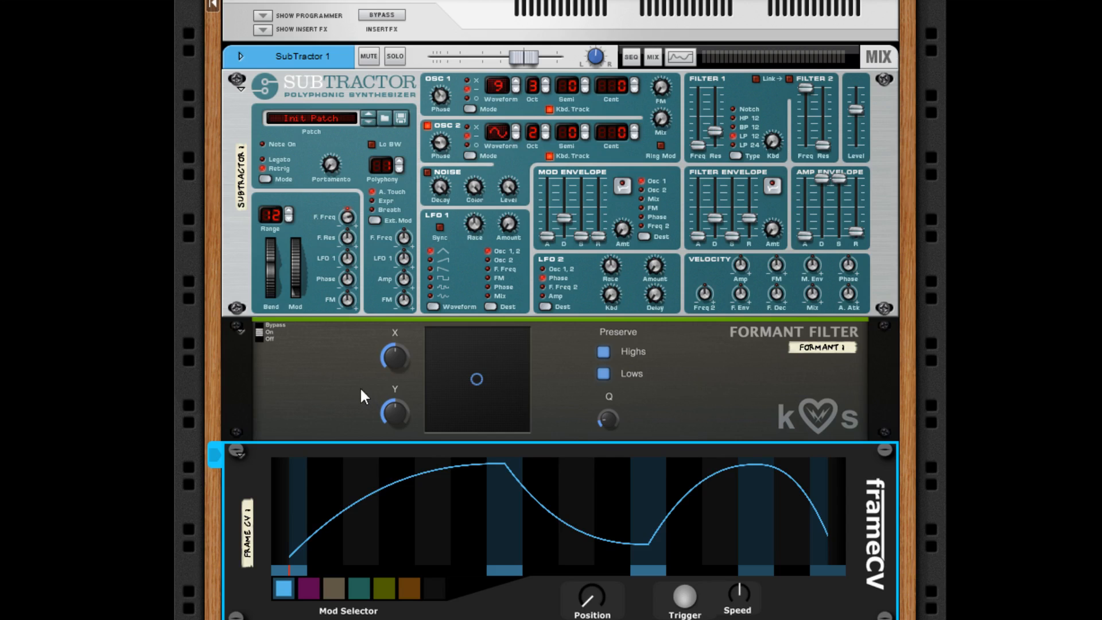
pyautogui.click(360, 387)
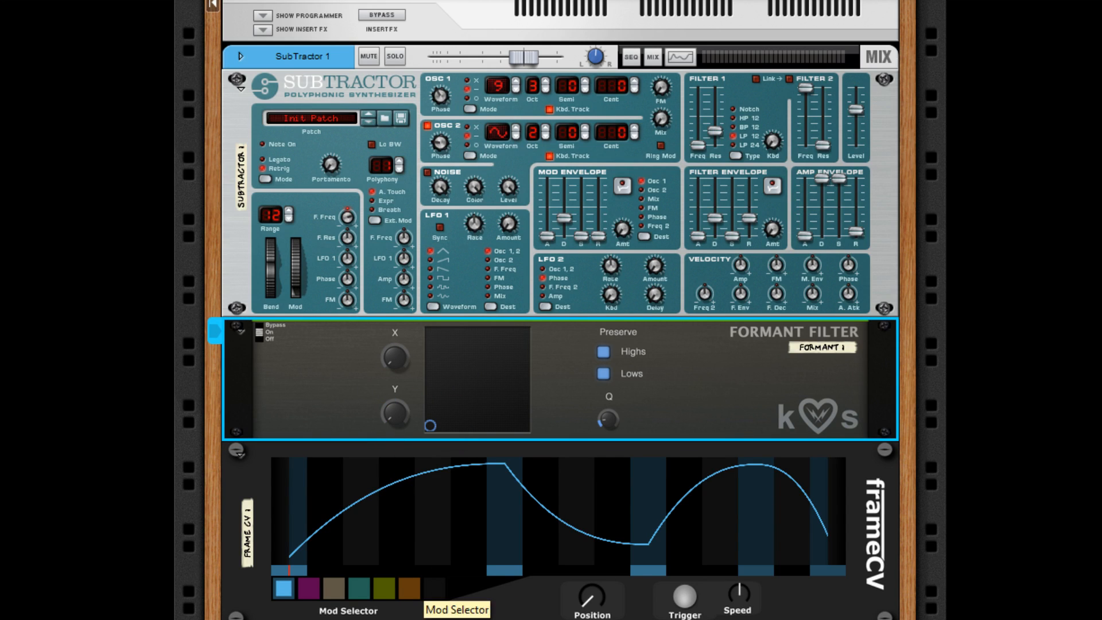
# - Draw a zigzag in frameCV's beige lane with peaks near the start and past the middle, a late dip and a high end
pyautogui.moveTo(594, 594); pyautogui.dragTo(591, 577)
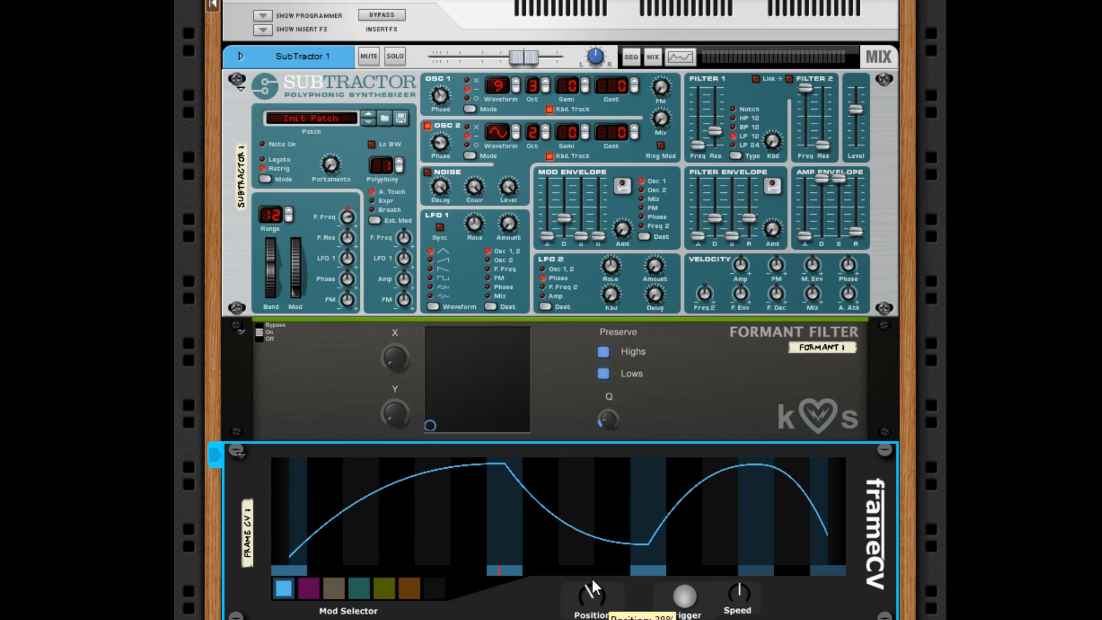
pyautogui.click(338, 591)
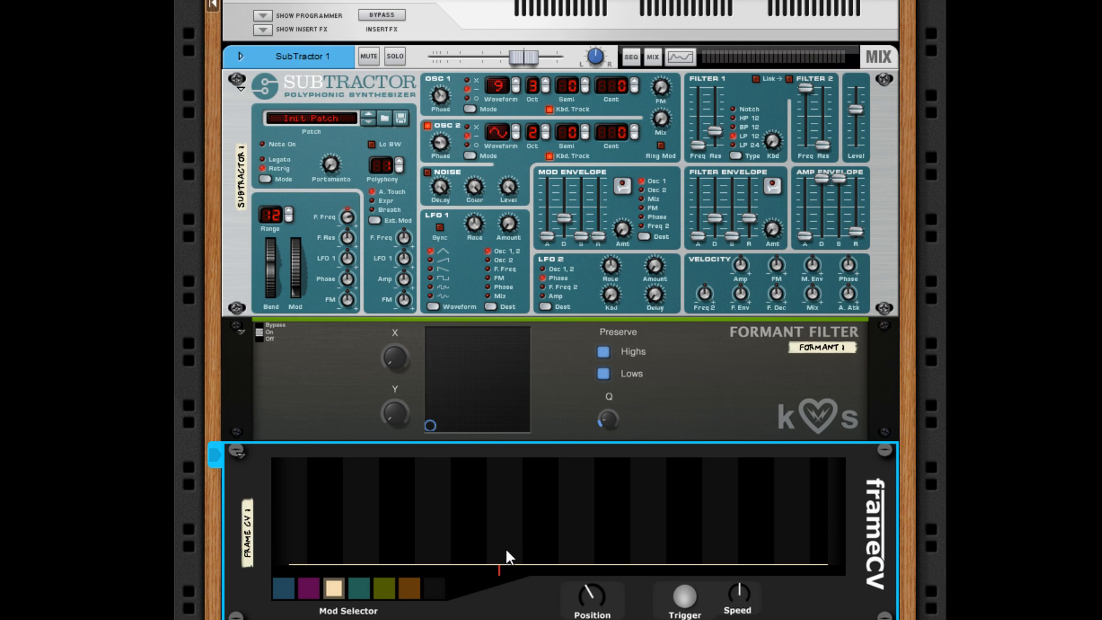
pyautogui.moveTo(506, 560)
pyautogui.mouseDown()
pyautogui.moveTo(501, 457)
pyautogui.moveTo(504, 542)
pyautogui.mouseUp()
pyautogui.click(351, 588)
pyautogui.click(338, 590)
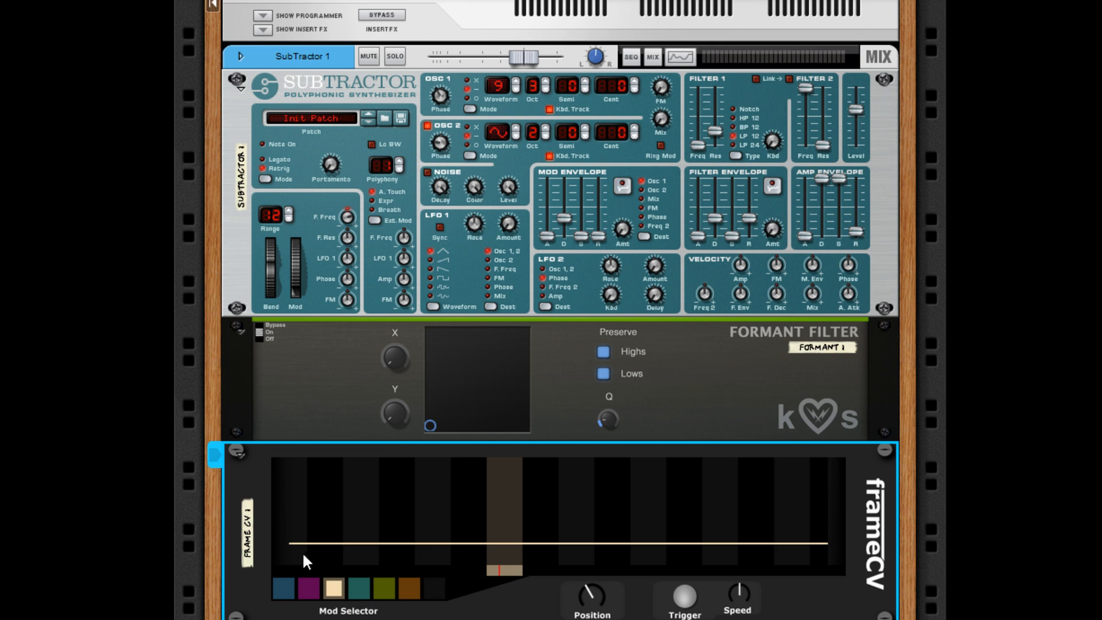
pyautogui.moveTo(302, 553)
pyautogui.mouseDown()
pyautogui.moveTo(423, 507)
pyautogui.moveTo(656, 472)
pyautogui.moveTo(810, 525)
pyautogui.moveTo(828, 466)
pyautogui.mouseUp()
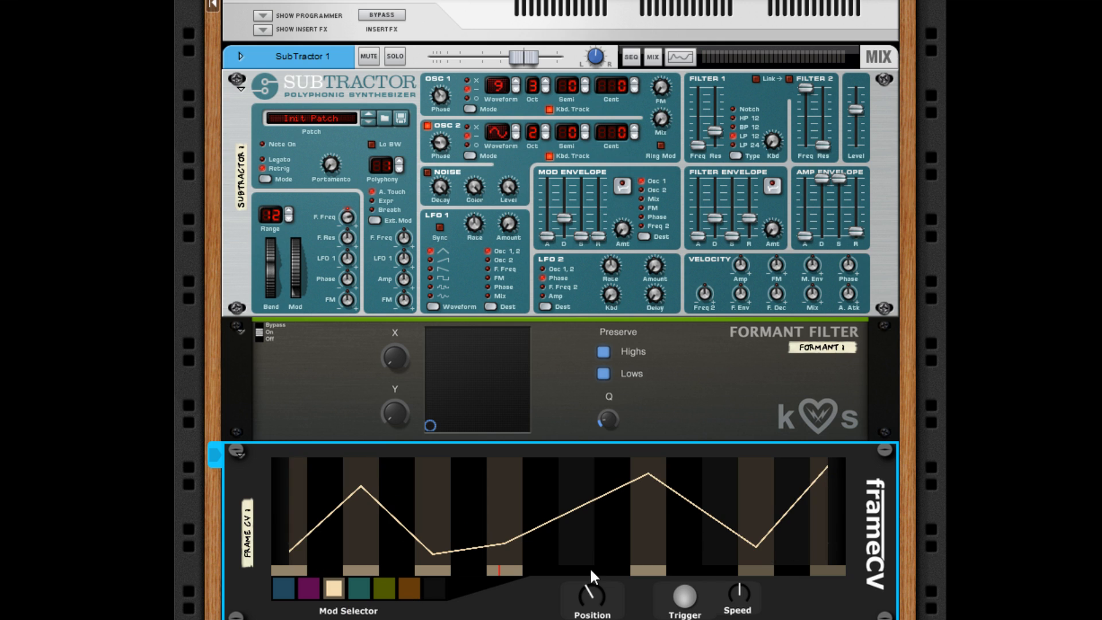
# - Draw a teal-lane curve that starts high, dips, forms two peaks past the middle and ends low, and audition it with Position
pyautogui.click(360, 590)
pyautogui.moveTo(293, 490)
pyautogui.mouseDown()
pyautogui.moveTo(326, 498)
pyautogui.moveTo(611, 484)
pyautogui.moveTo(787, 535)
pyautogui.moveTo(716, 476)
pyautogui.mouseUp()
pyautogui.click(674, 535)
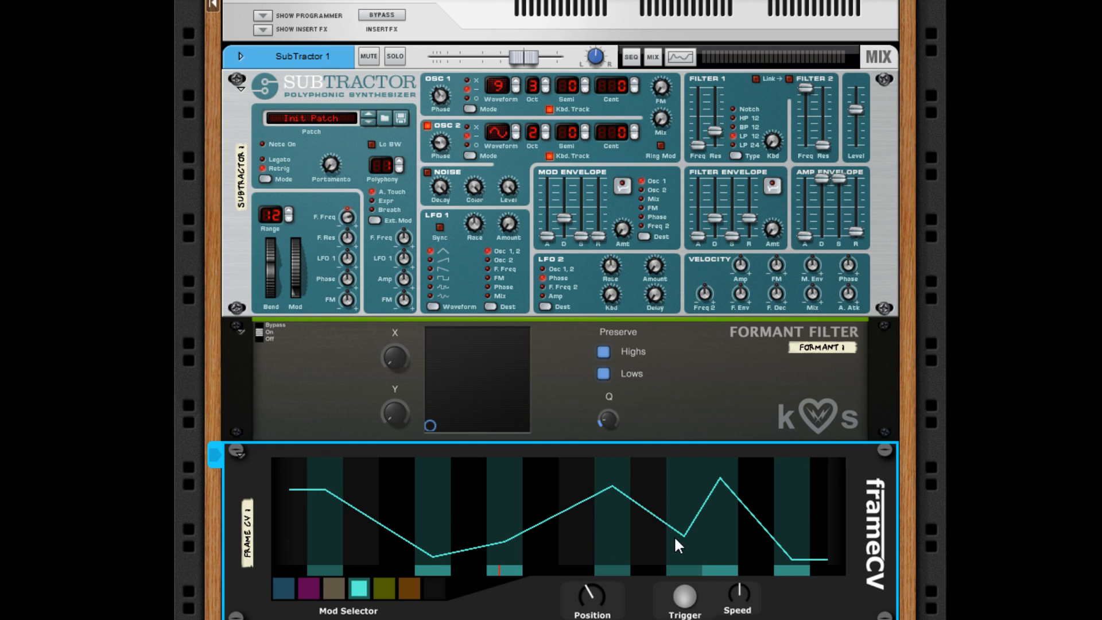
pyautogui.moveTo(587, 600)
pyautogui.mouseDown()
pyautogui.moveTo(580, 557)
pyautogui.moveTo(590, 597)
pyautogui.mouseUp()
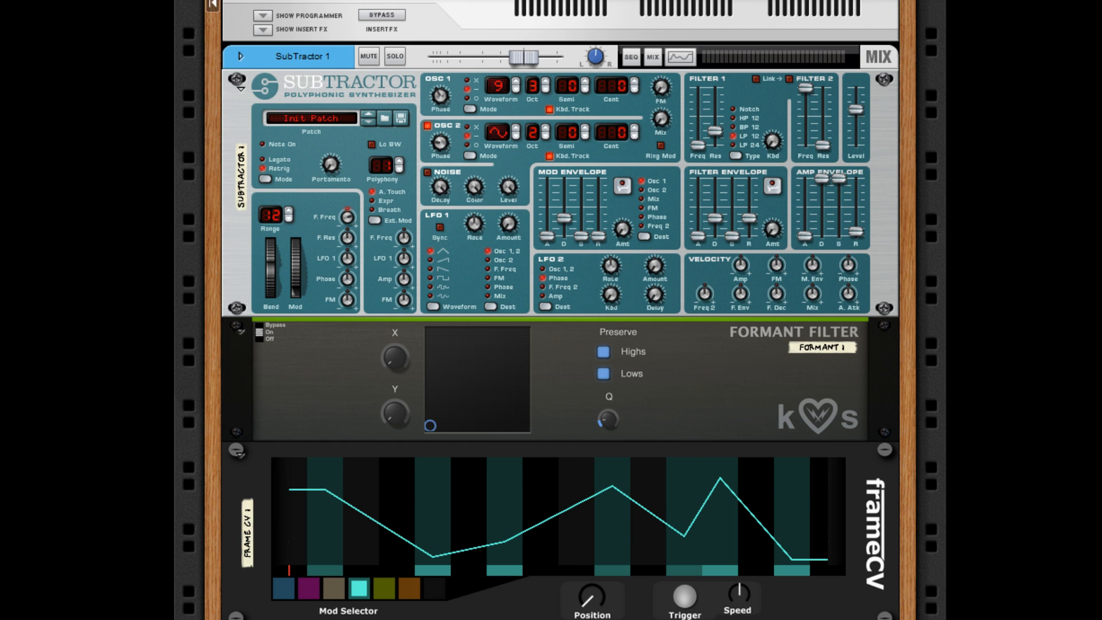
# - Run frameCV's automatic sweep through the modulation curves with its Trigger
pyautogui.scroll(-1, 560, 310)
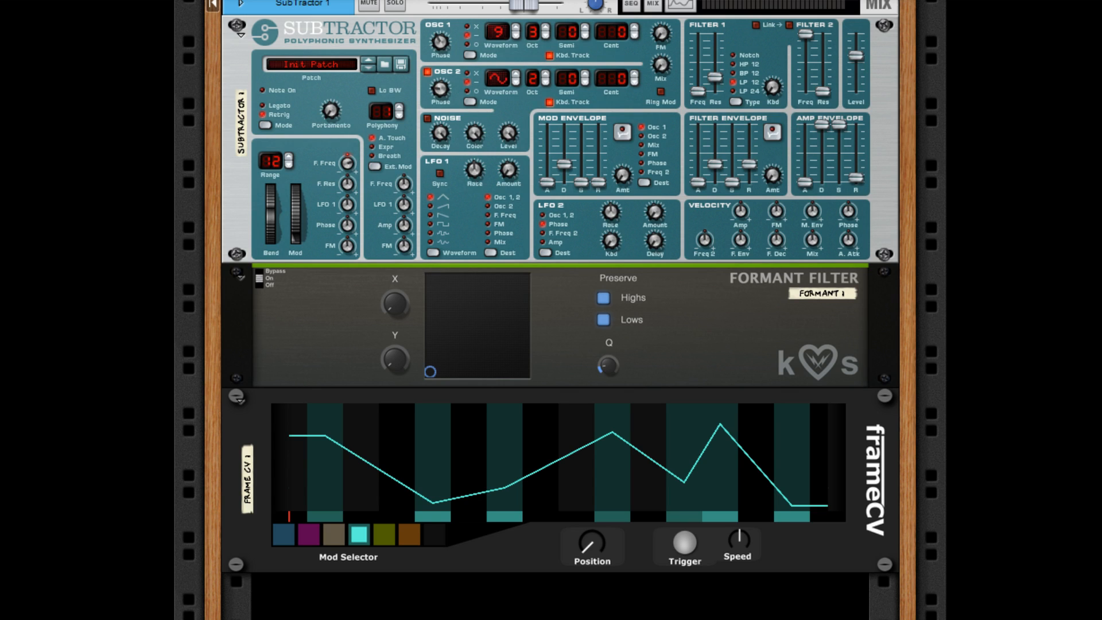
pyautogui.click(590, 545)
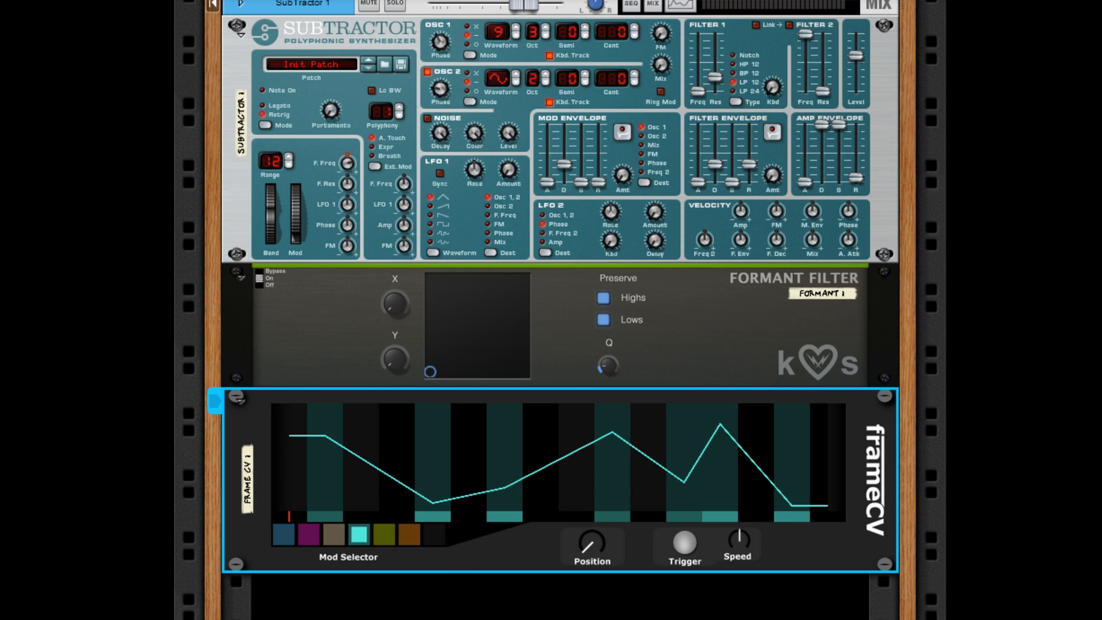
pyautogui.click(689, 549)
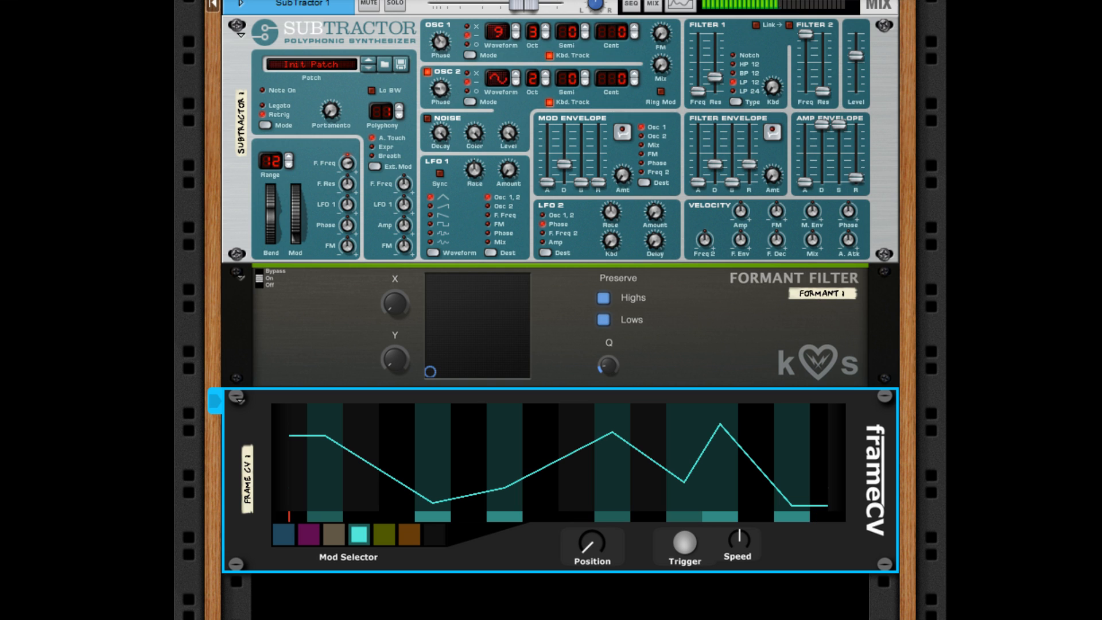
# - Raise frameCV's Speed and retrigger the sweep, ending with Speed slightly below its midpoint
pyautogui.moveTo(746, 562)
pyautogui.mouseDown()
pyautogui.moveTo(752, 526)
pyautogui.moveTo(753, 559)
pyautogui.mouseUp()
pyautogui.moveTo(740, 552); pyautogui.dragTo(741, 508)
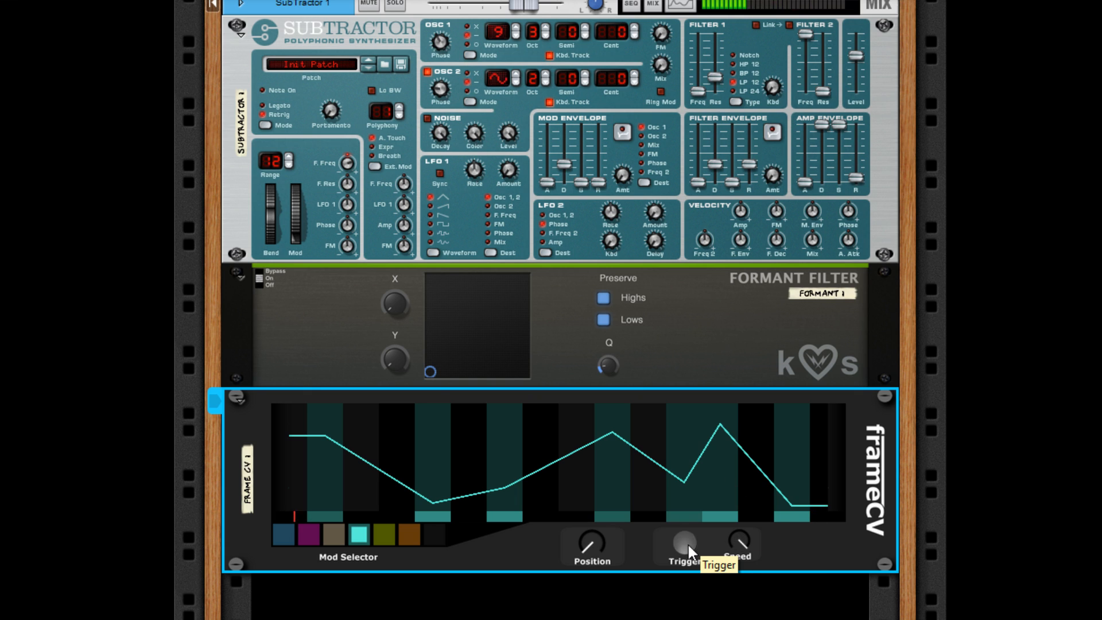
pyautogui.click(688, 546)
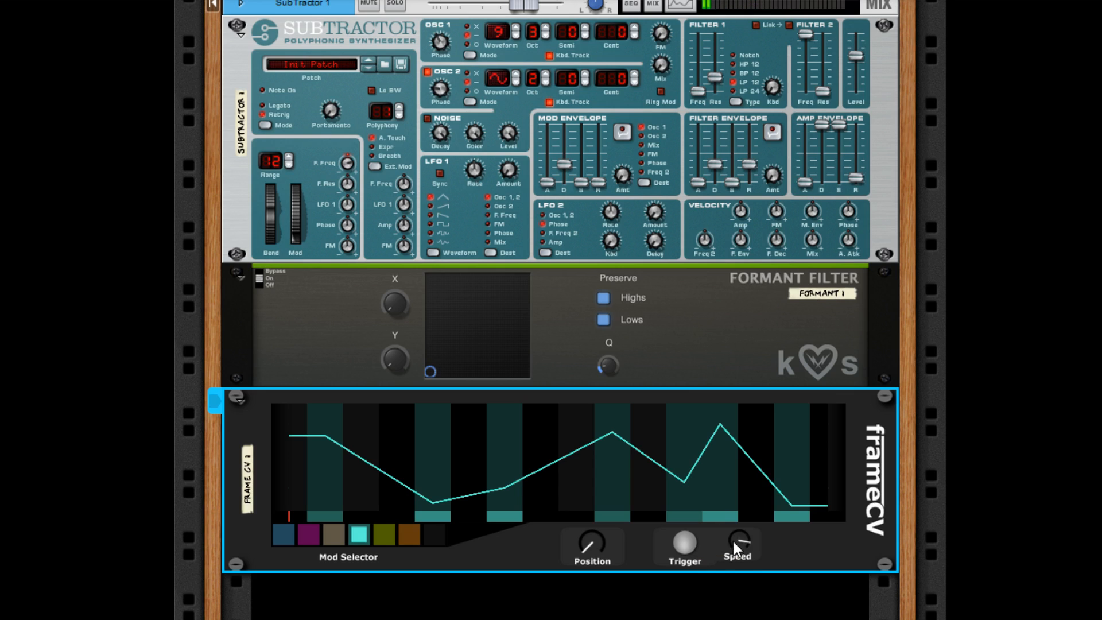
pyautogui.moveTo(732, 539); pyautogui.dragTo(734, 567)
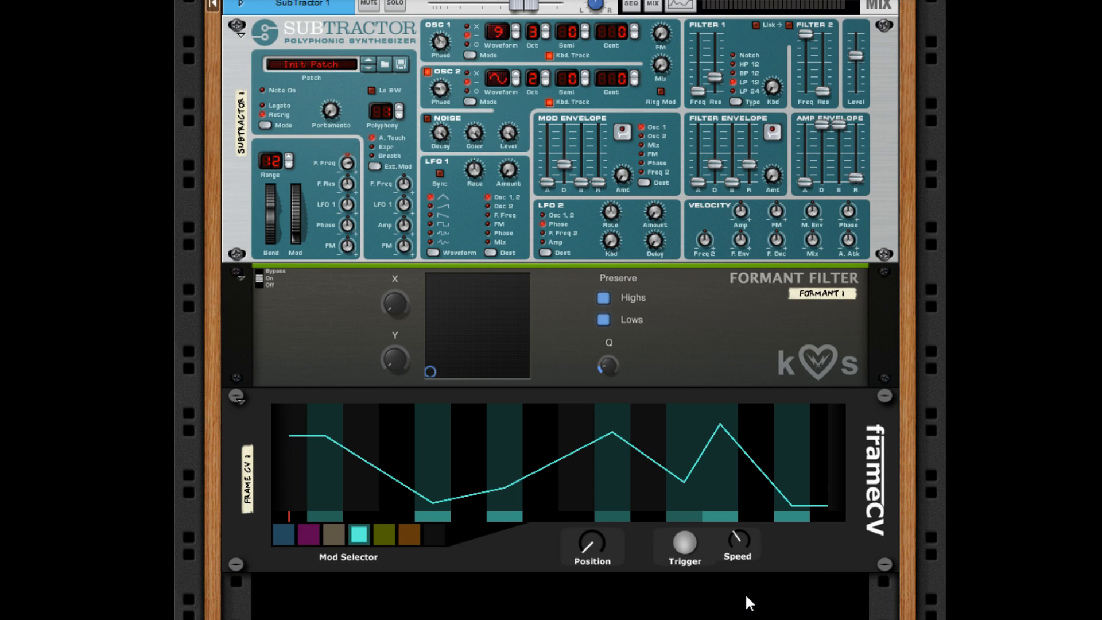
# - Connect the SubTractor's Mod Env modulation output to frameCV's Trig Gate In and return to the front of the rack
pyautogui.press('Tab')
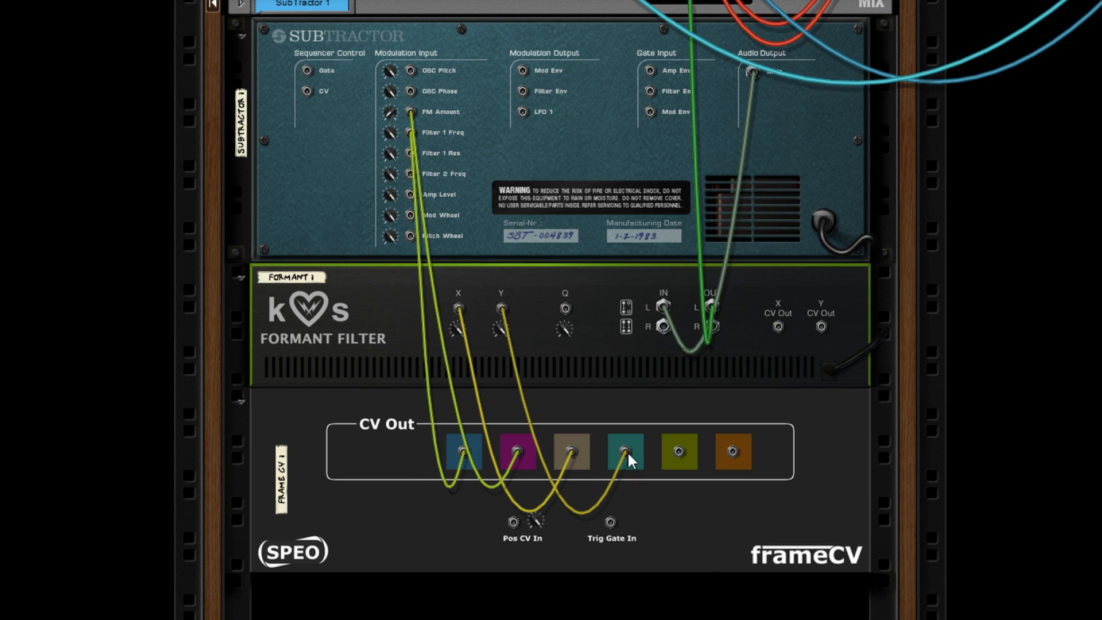
pyautogui.scroll(2, 535, 406)
pyautogui.moveTo(523, 124); pyautogui.dragTo(607, 576)
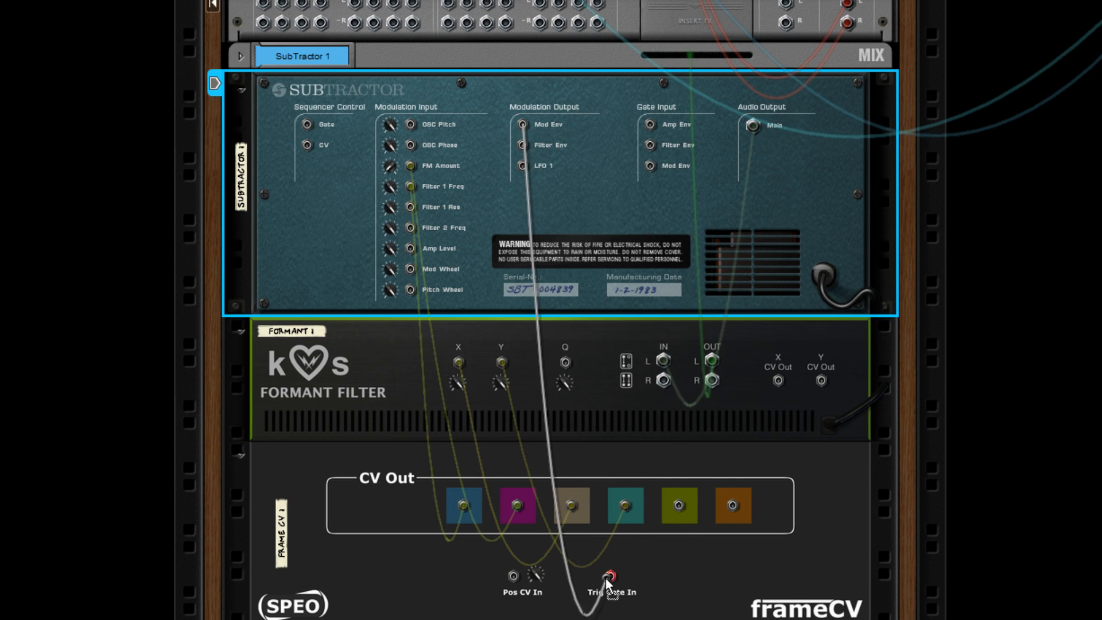
pyautogui.scroll(-2, 625, 591)
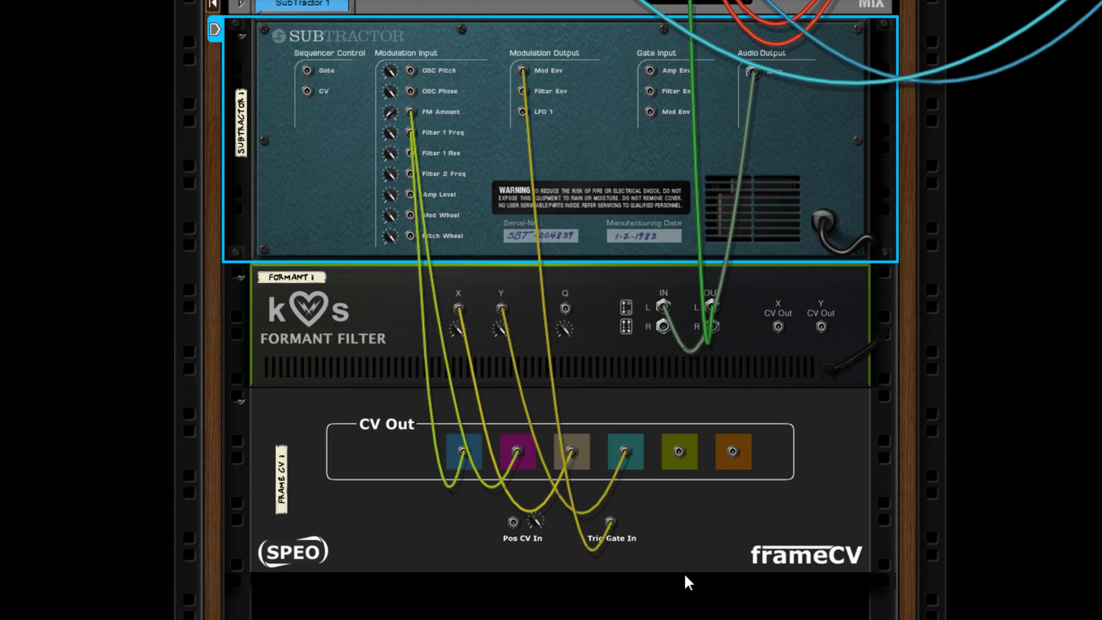
pyautogui.press('Tab')
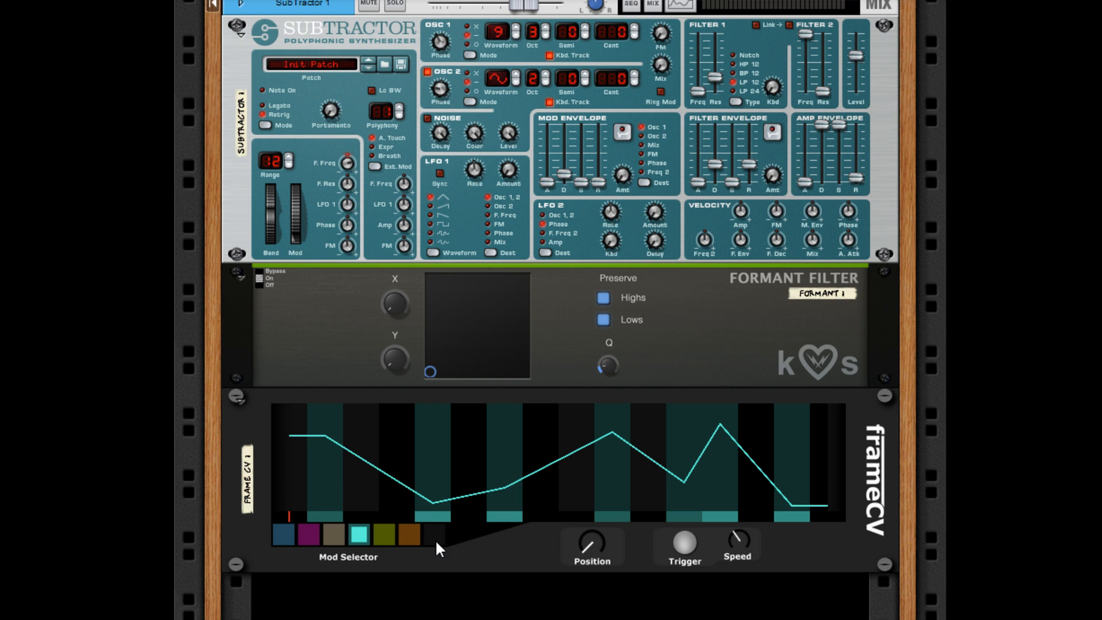
# - Check the rear cabling and display all frameCV modulation lanes together to watch the note-triggered sweep
pyautogui.press('Tab')
pyautogui.press('Tab')
pyautogui.click(432, 539)
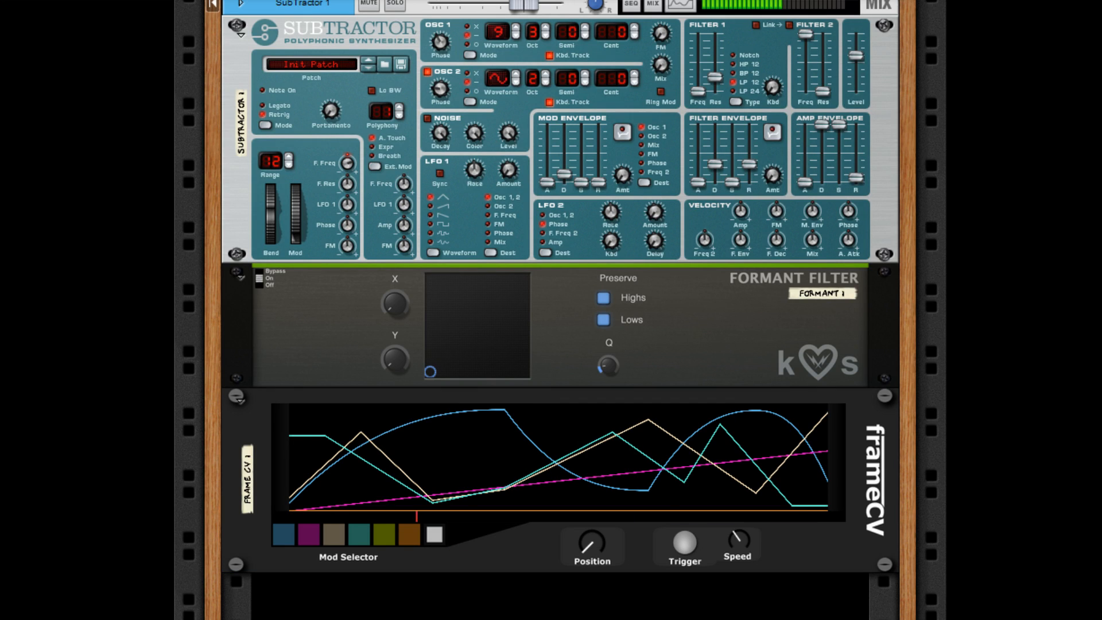